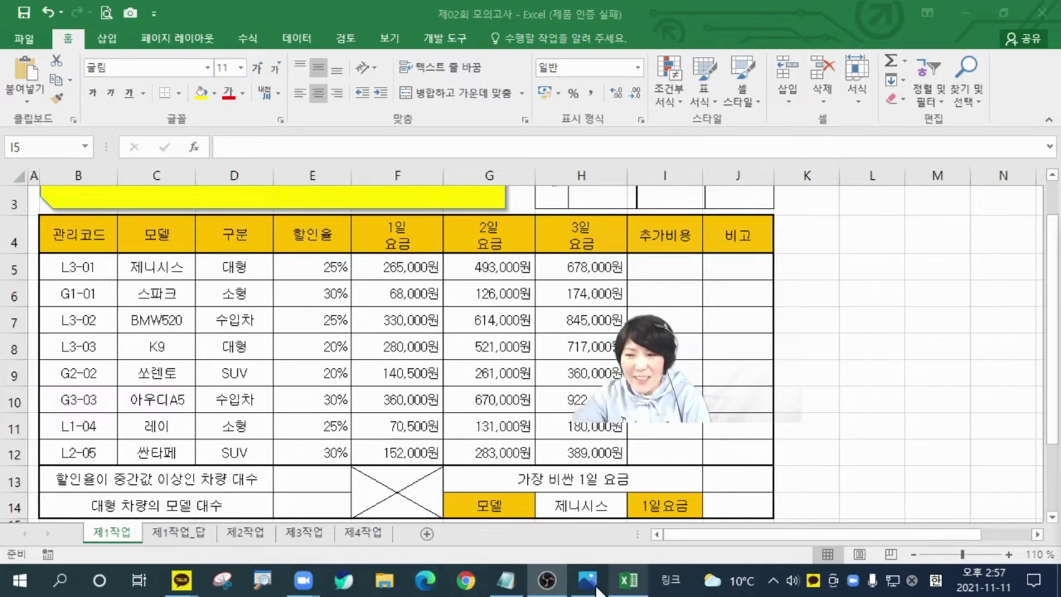
- Review the 추가비용 and 비고 formula instructions in the image 12.jpg in Photos, and return to the Excel worksheet
click(587, 581)
scroll(666, 254, up, 1)
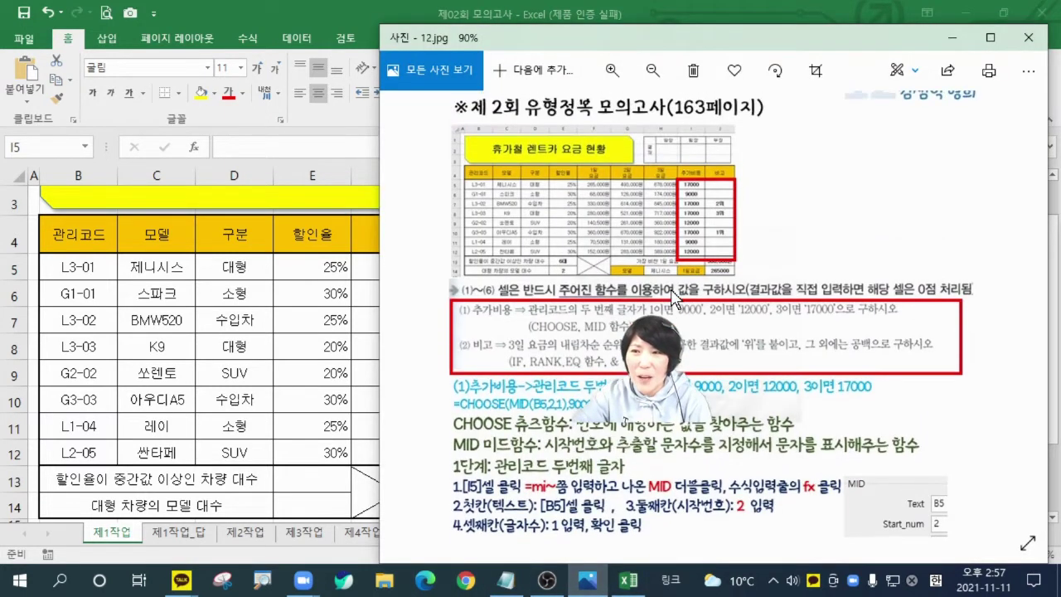
scroll(892, 390, down, 1)
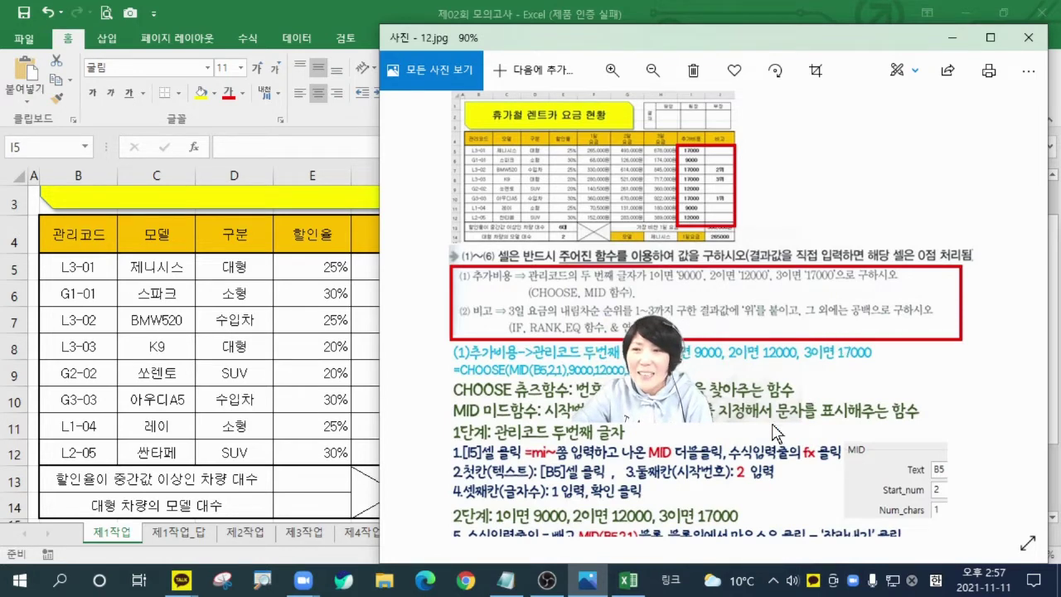
scroll(775, 431, down, 2)
drag(781, 349, 791, 308)
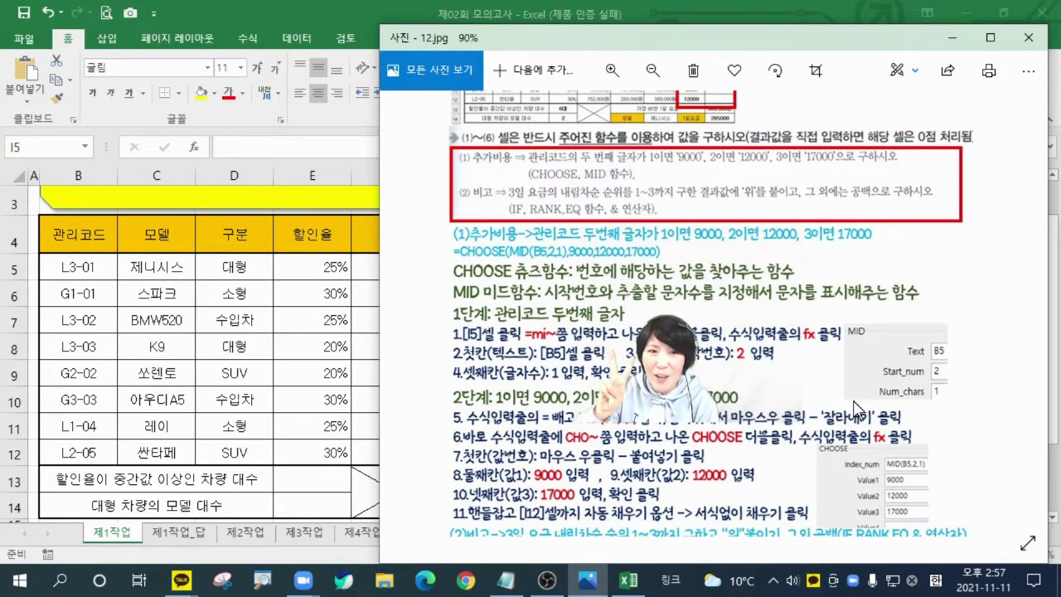
drag(854, 406, 843, 315)
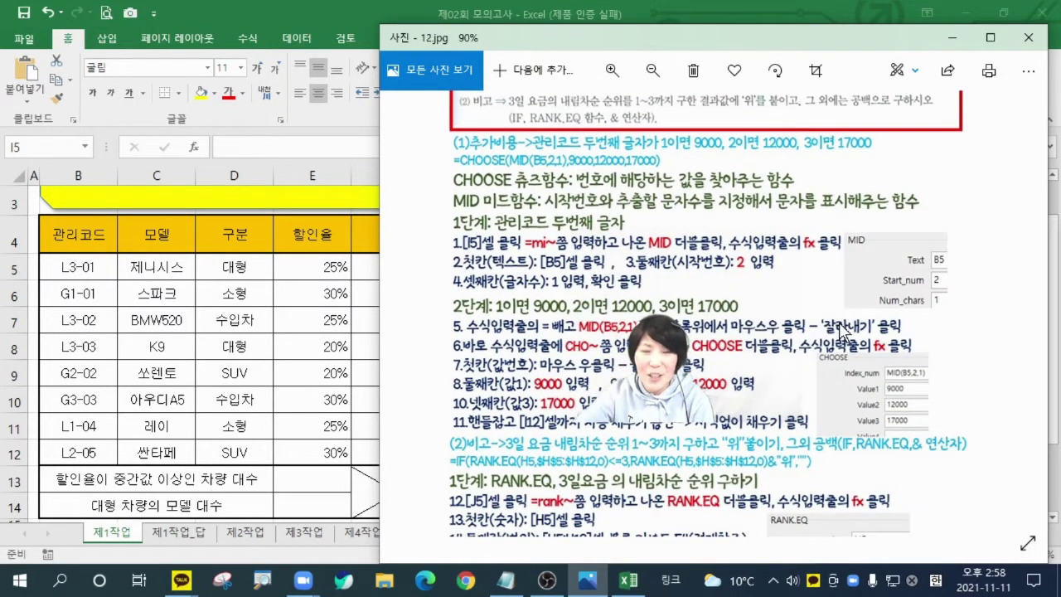
drag(832, 304, 842, 341)
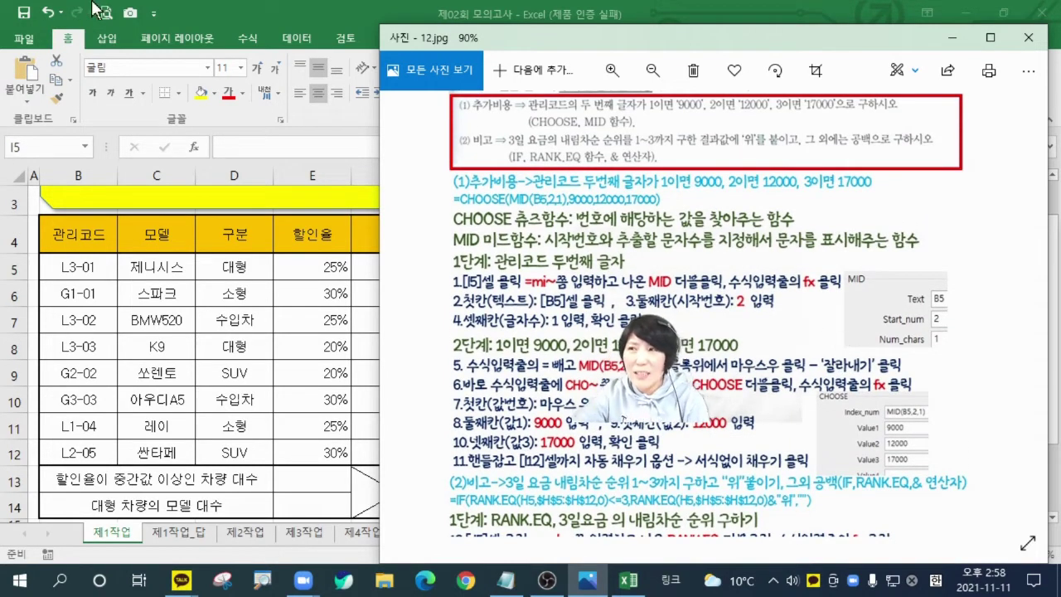
click(222, 4)
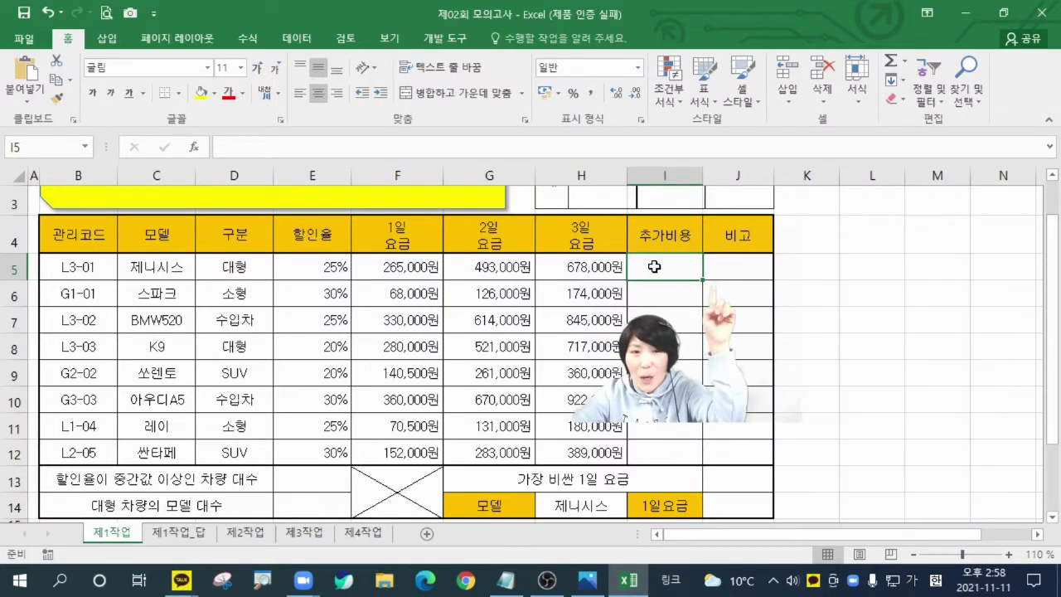
- Start a MID formula in cell I5 with the function arguments dialog, using B5 as the text
text(=)
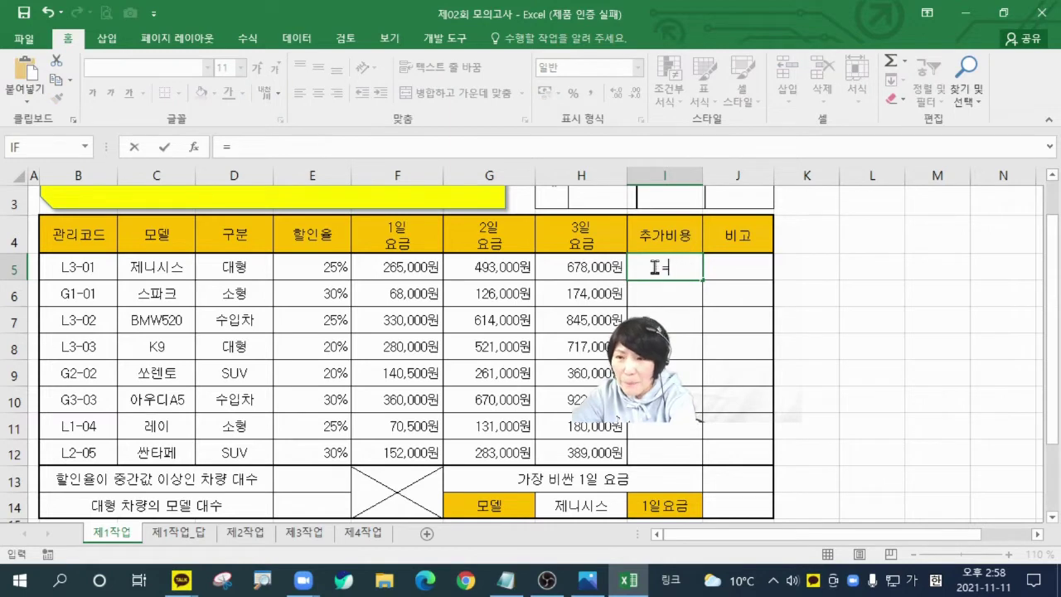
text(mi)
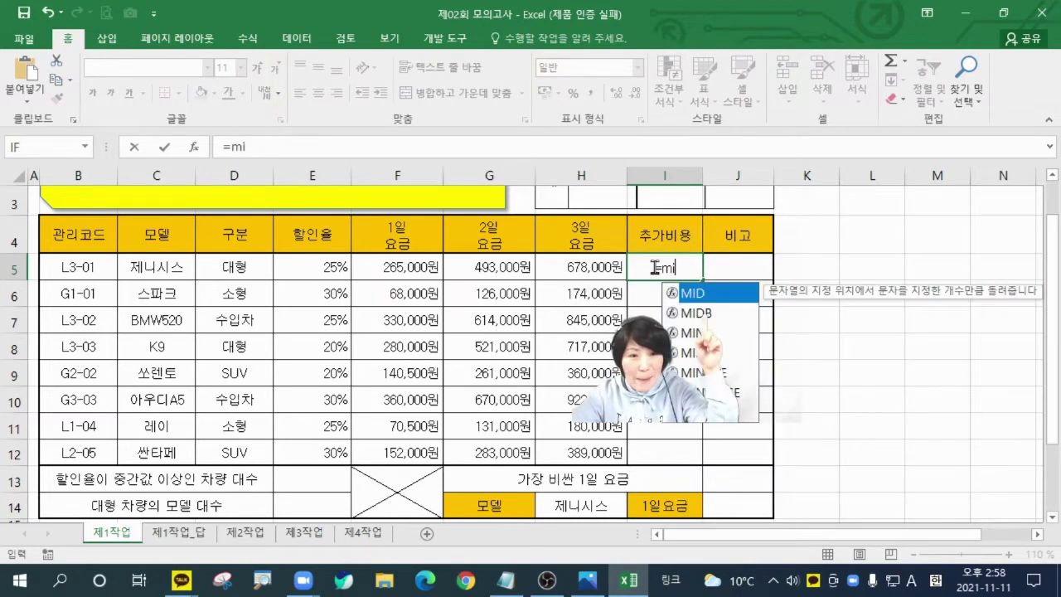
double_click(693, 295)
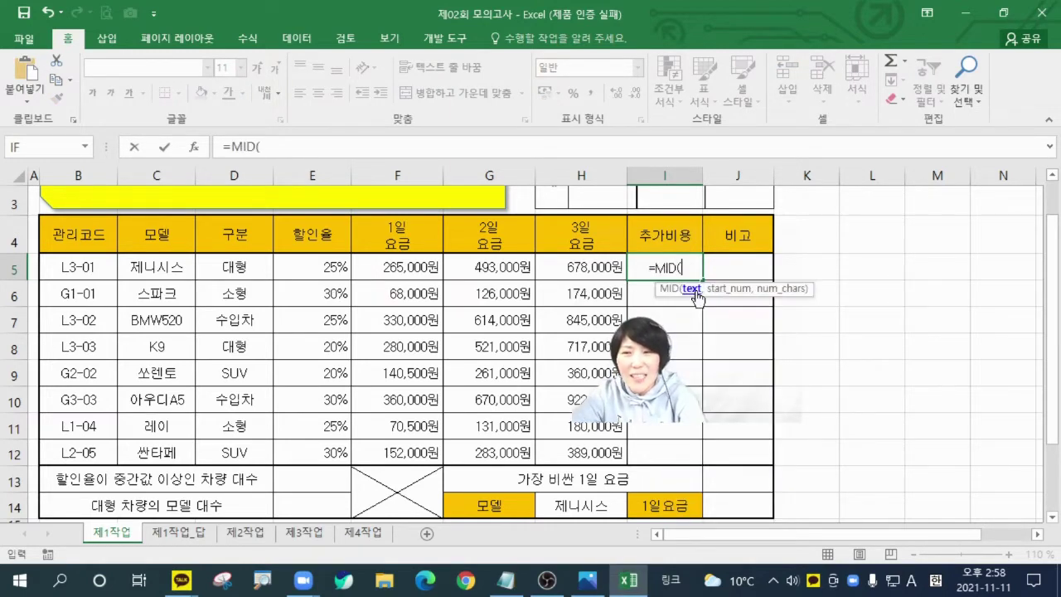
click(199, 148)
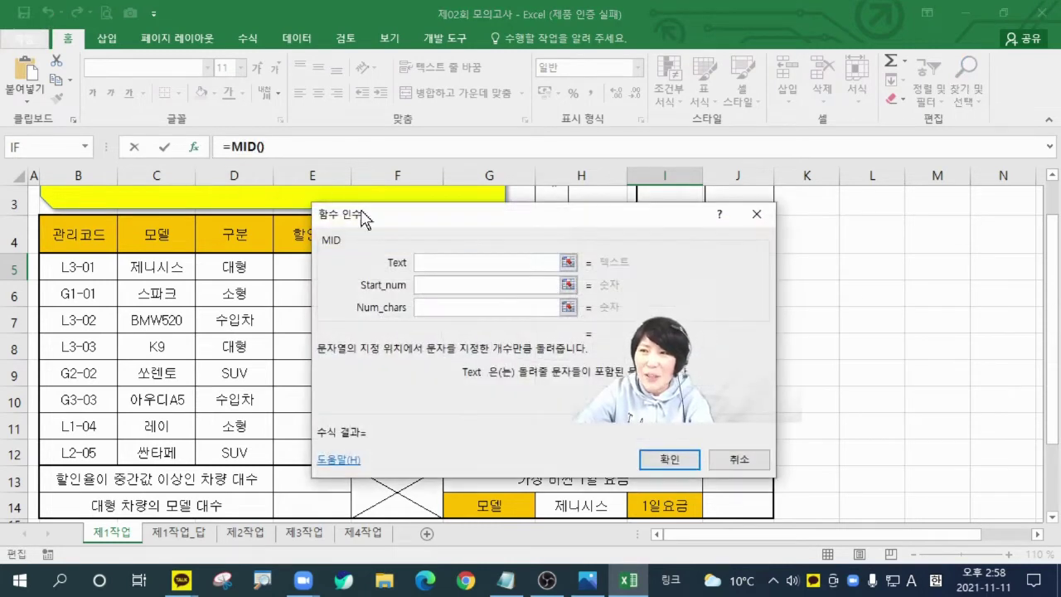
drag(382, 218, 423, 268)
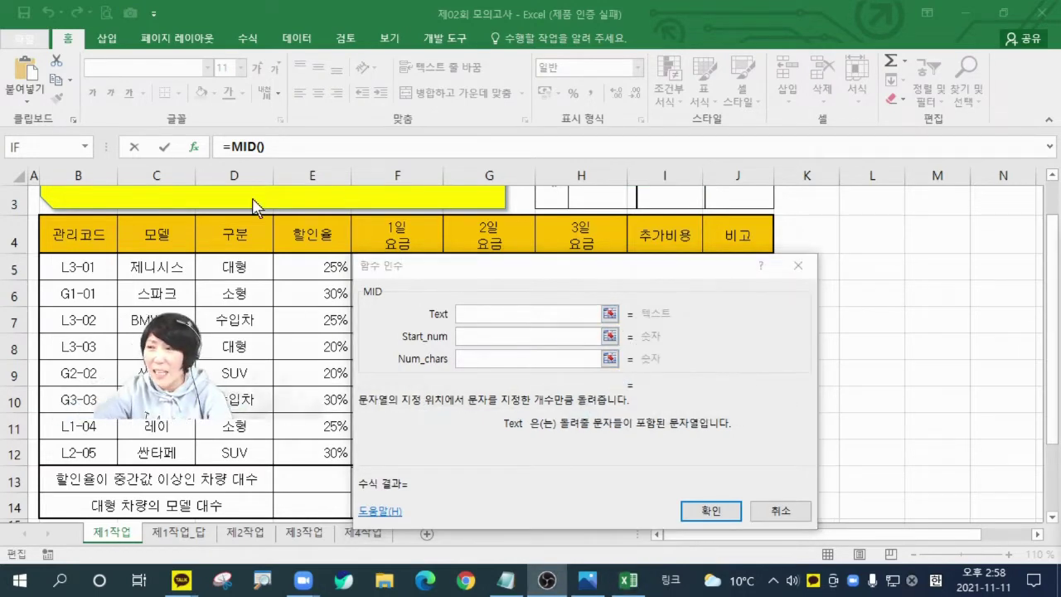
click(523, 313)
click(79, 276)
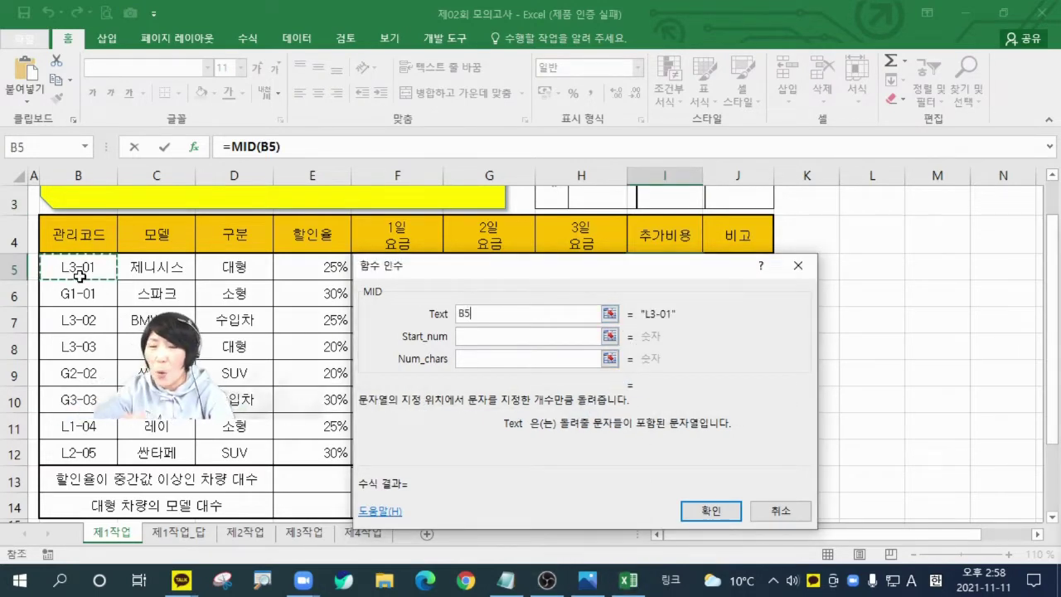
- Set the MID start number to 2 and the number of characters to 1, and accept the formula
click(474, 336)
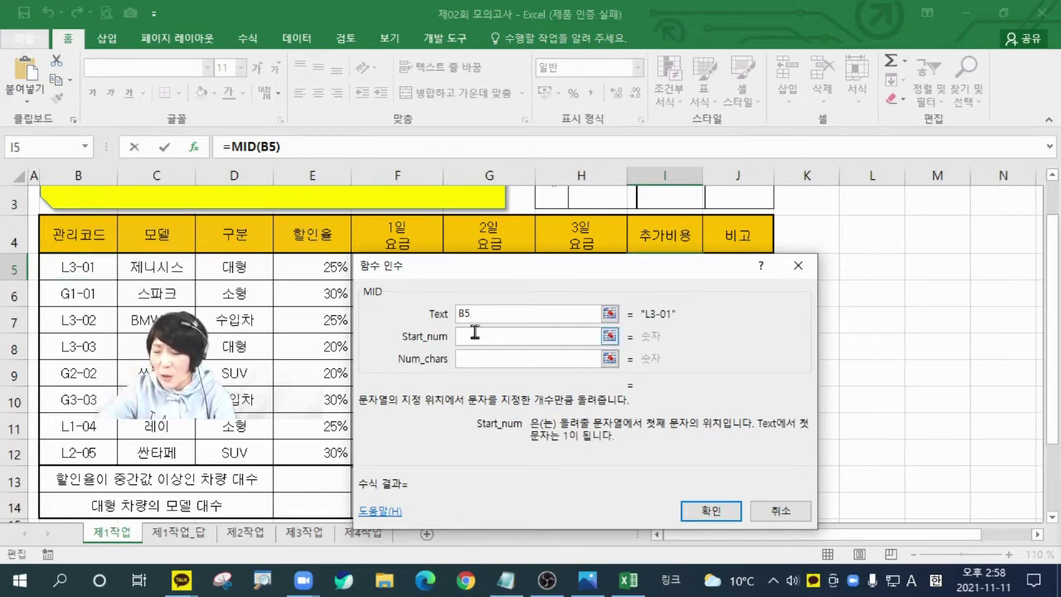
text(2)
click(479, 356)
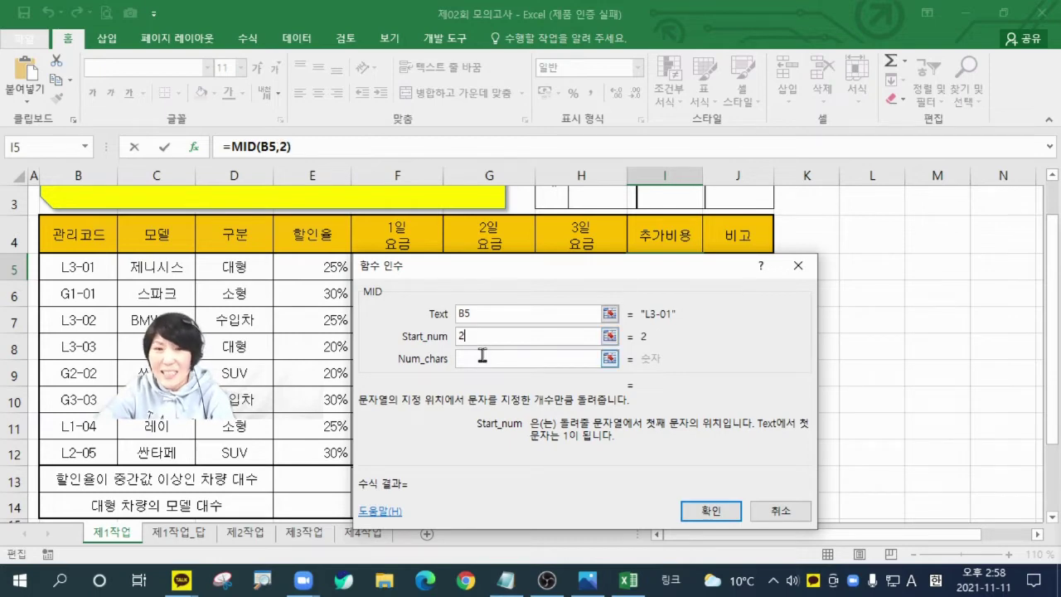
click(482, 357)
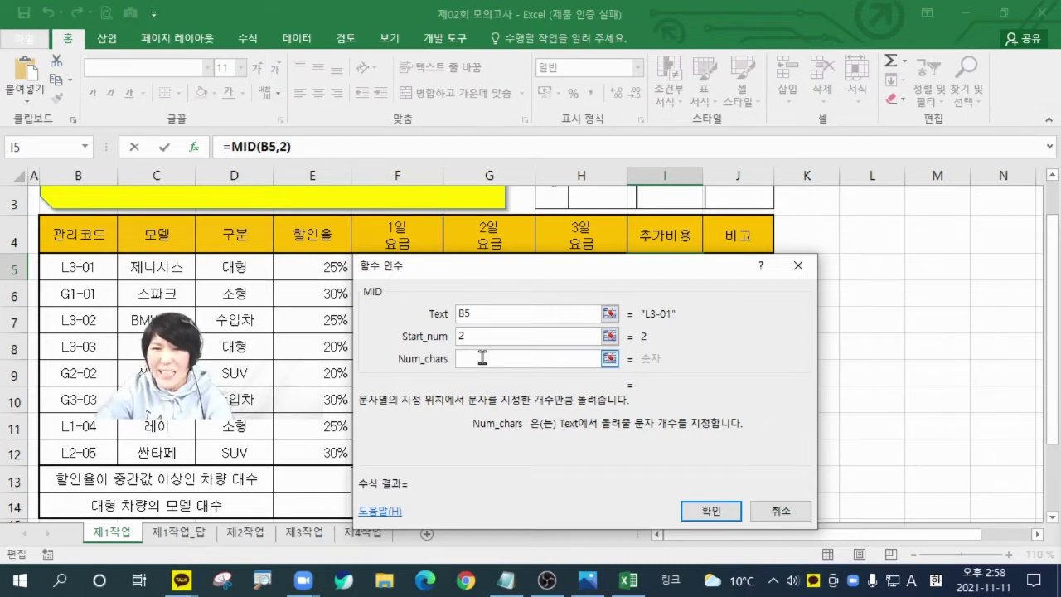
text(1)
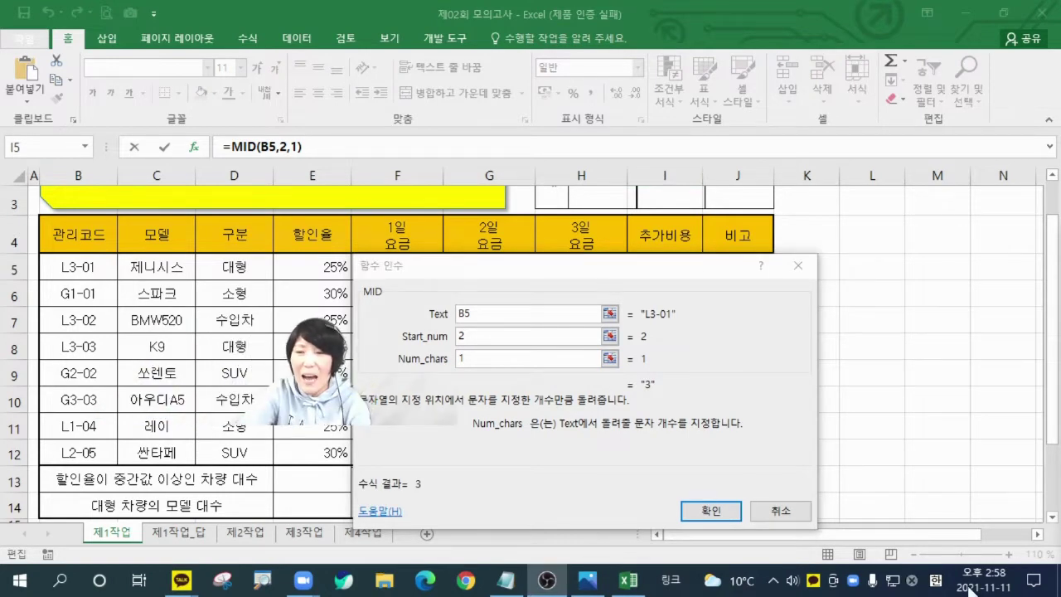
click(709, 511)
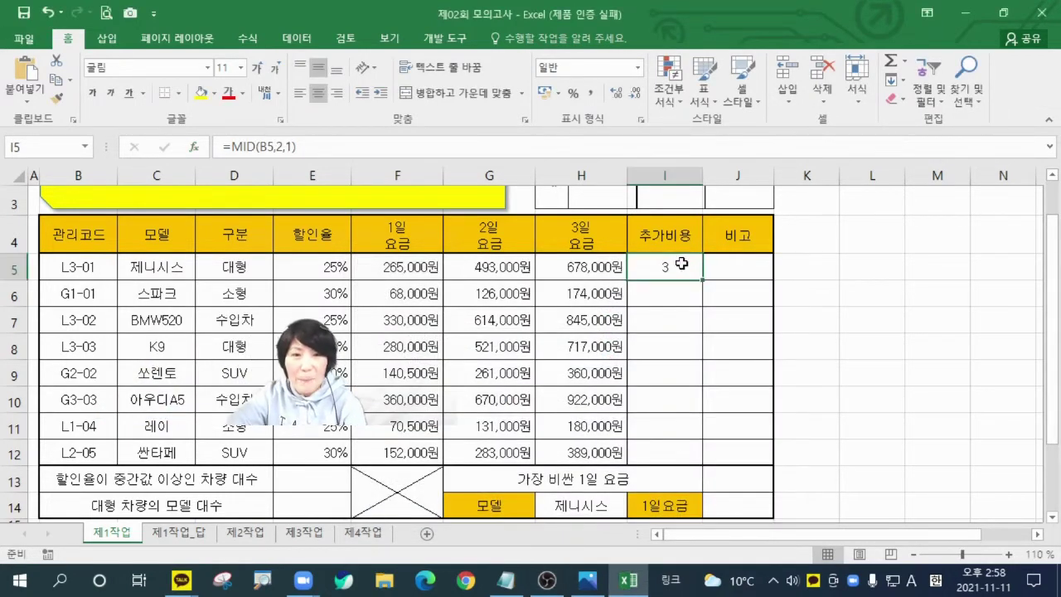
- Fill the MID formula from I5 down to I12 without formatting and check the filled cells
drag(703, 280, 703, 463)
click(716, 475)
click(736, 440)
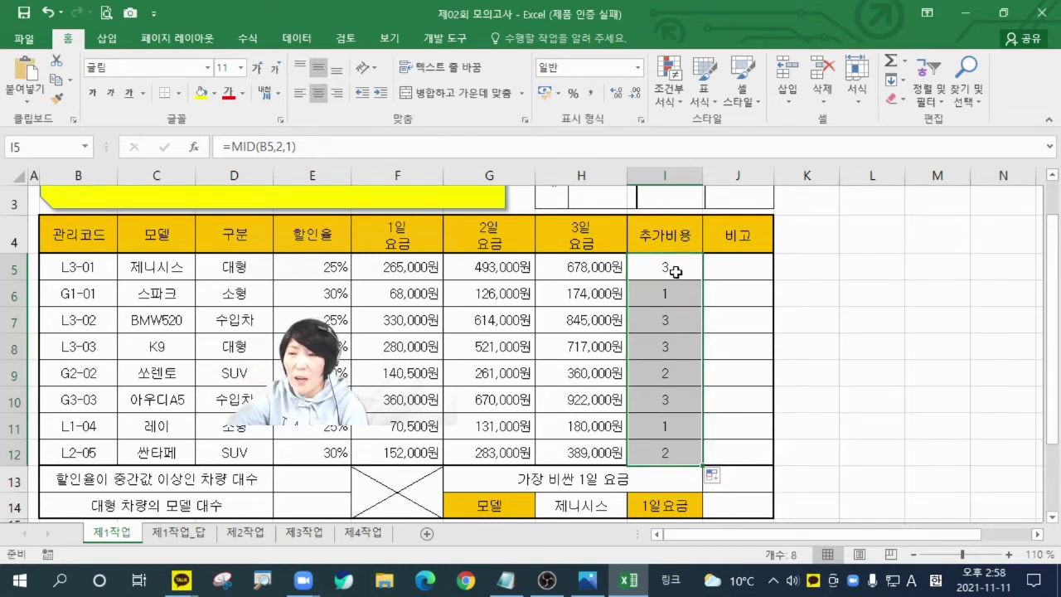
click(676, 290)
click(673, 322)
click(669, 345)
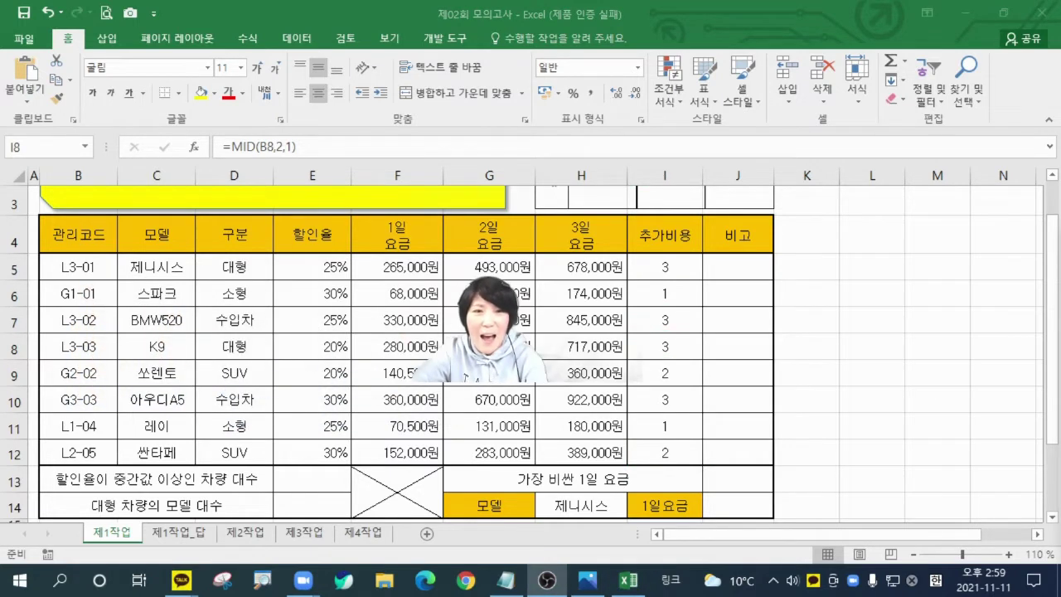
- Cut MID(B5,2,1) out of the I5 formula, insert the CHOOSE function, and paste the MID expression as its Index_num
click(651, 265)
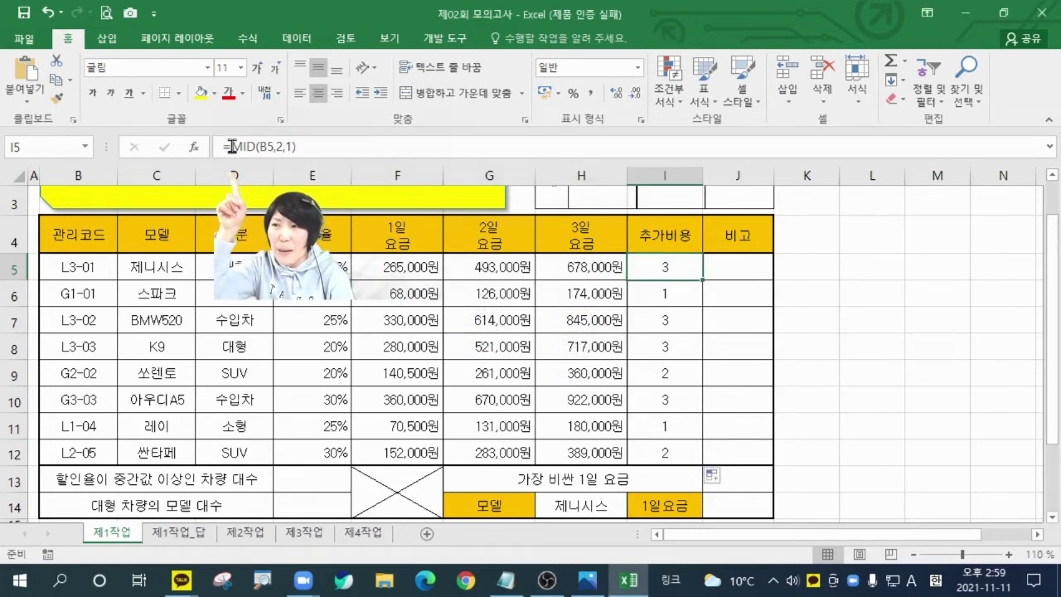
drag(231, 147, 306, 148)
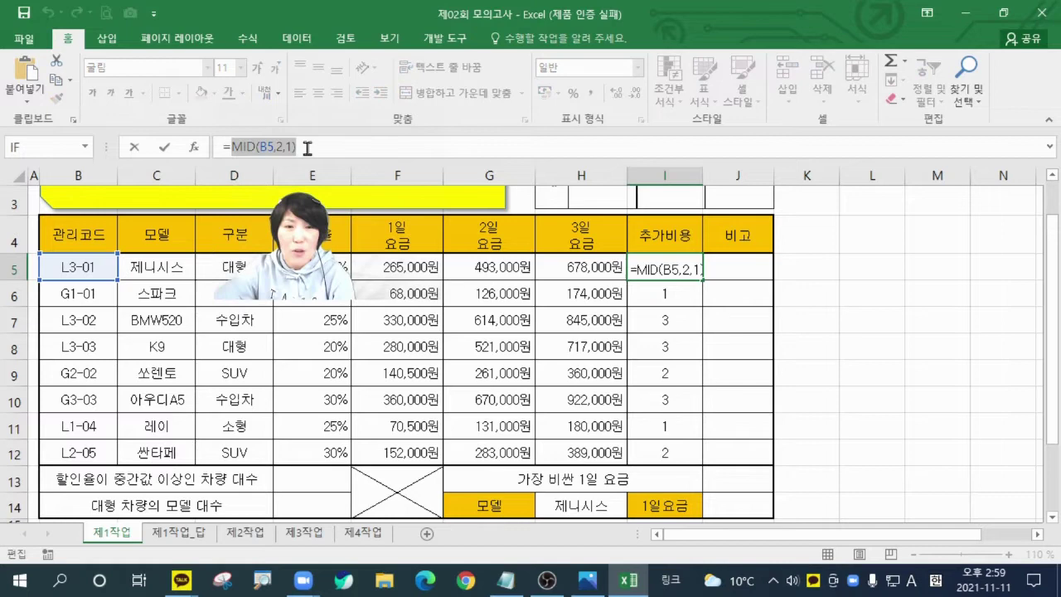
right_click(272, 149)
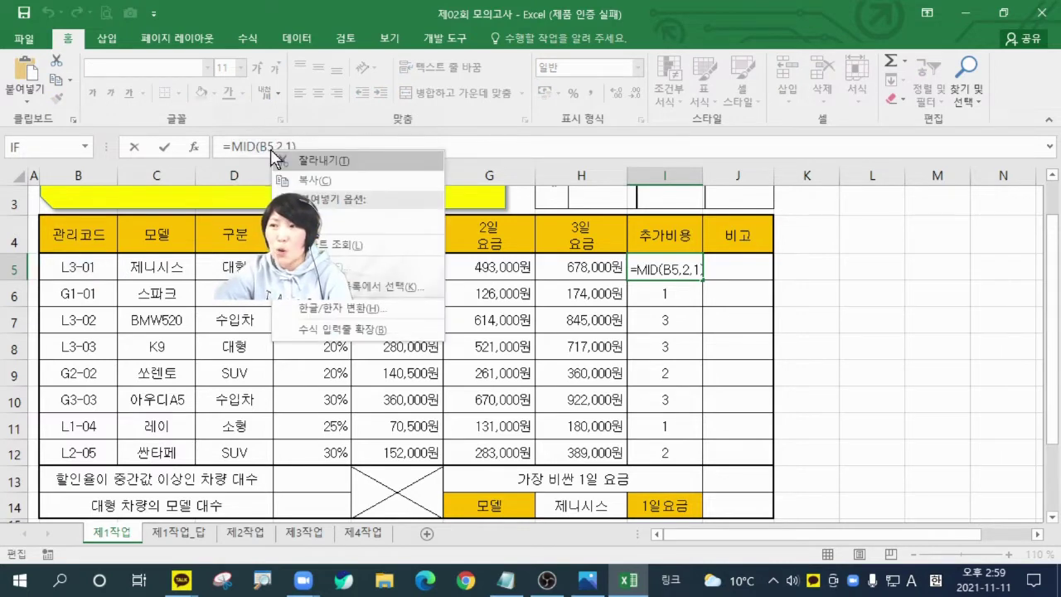
click(313, 161)
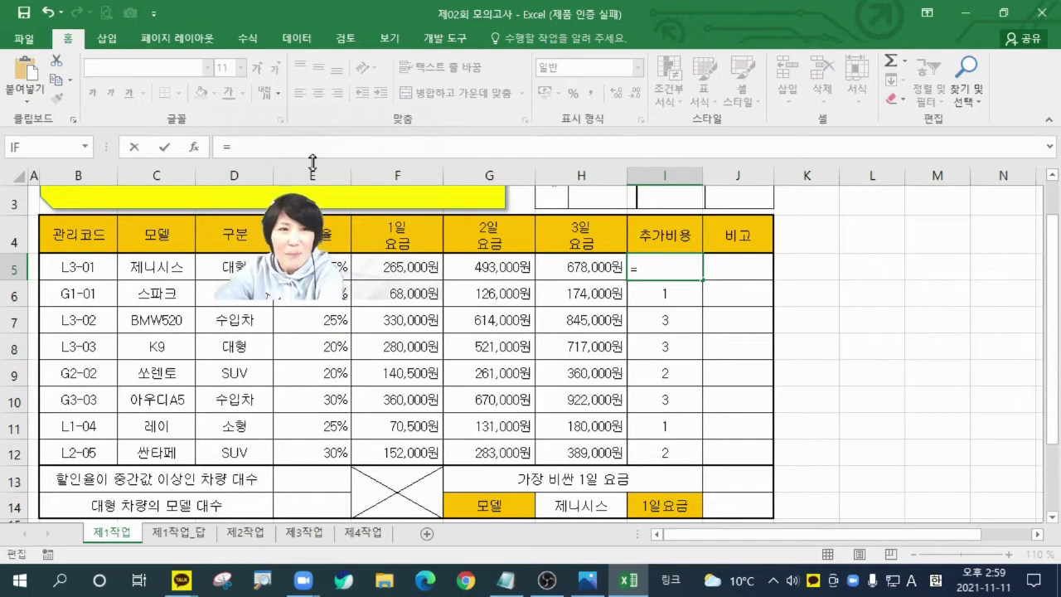
text(cho)
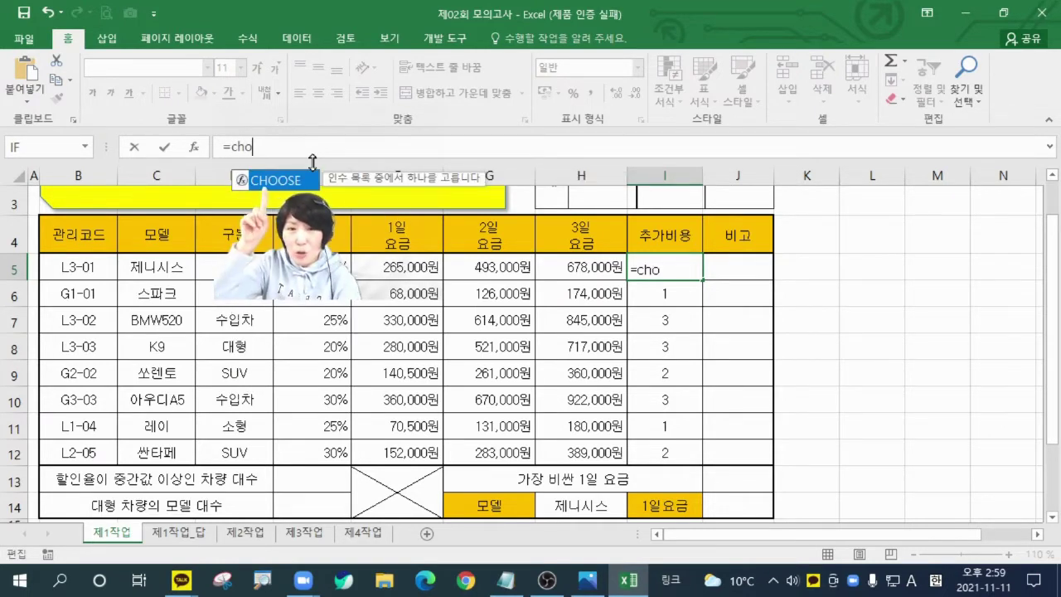
key(Tab)
click(196, 147)
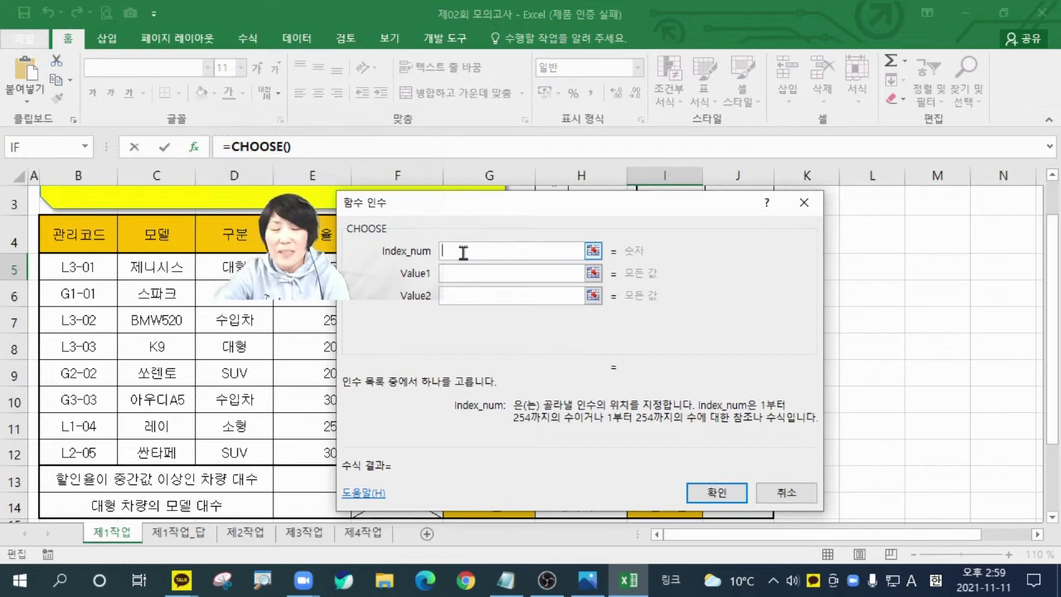
text(MID(B5,2,1))
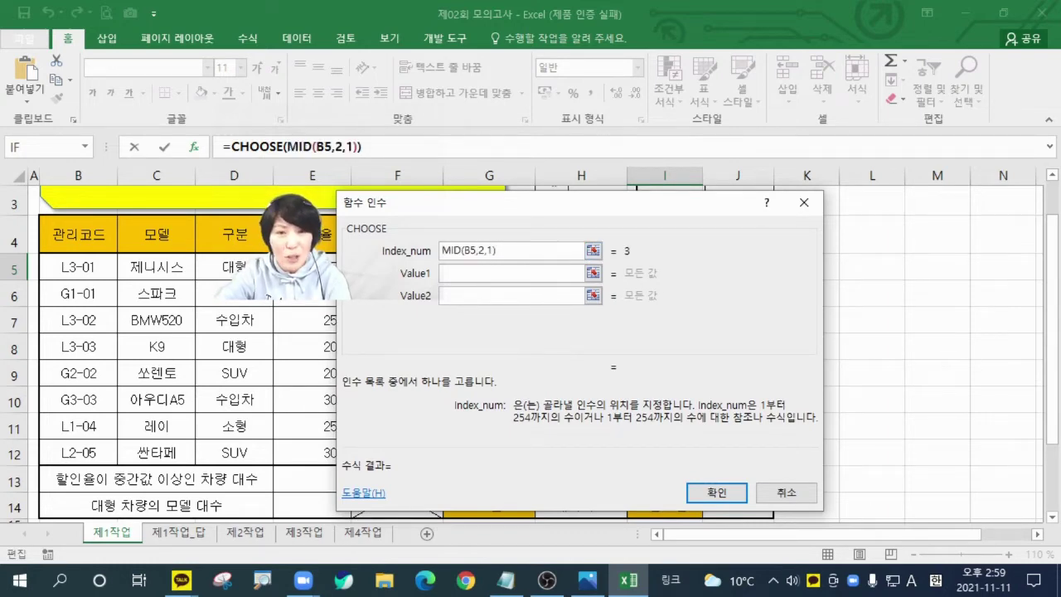
- Set the CHOOSE values to 9000, 12000 and 17000 and accept the formula in I5
click(493, 272)
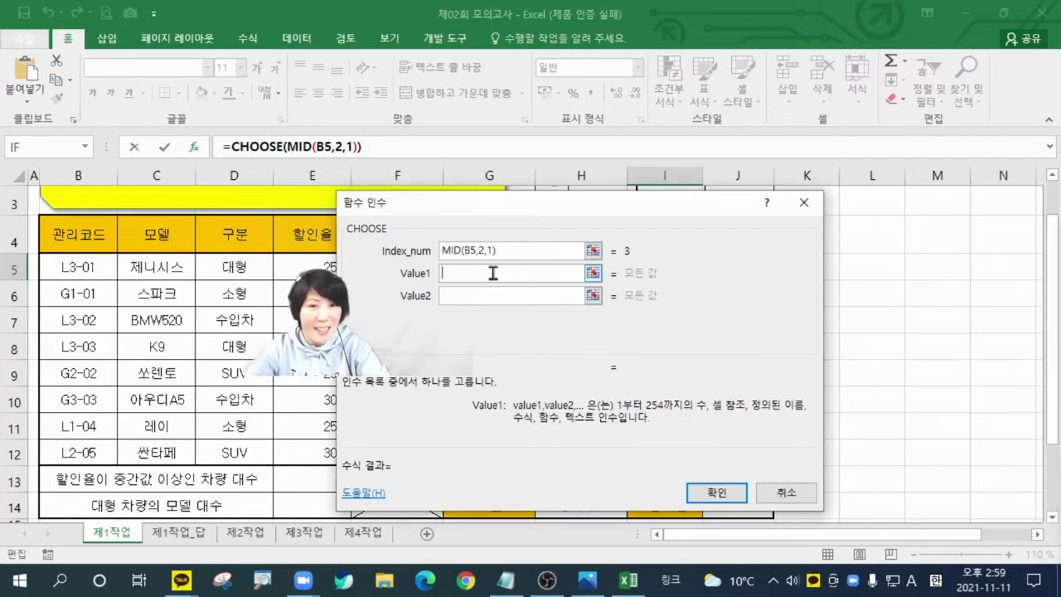
text(9000)
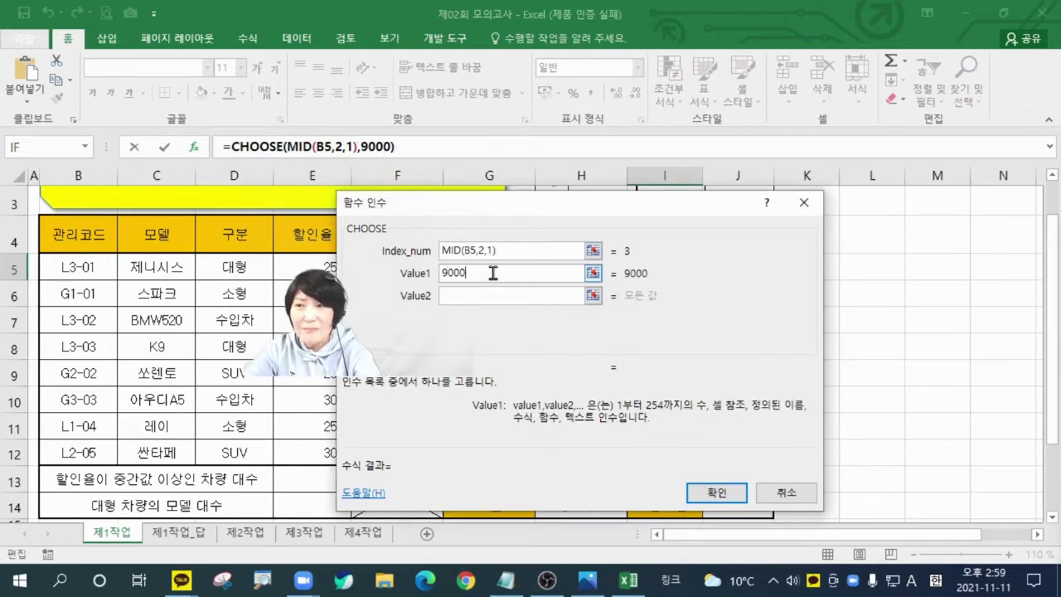
click(489, 294)
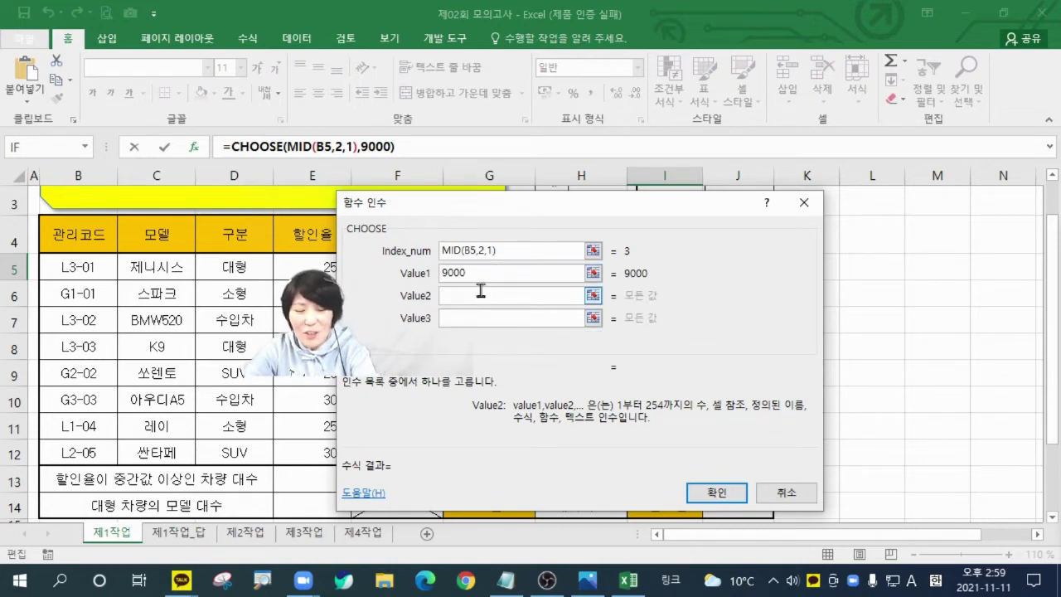
text(12000)
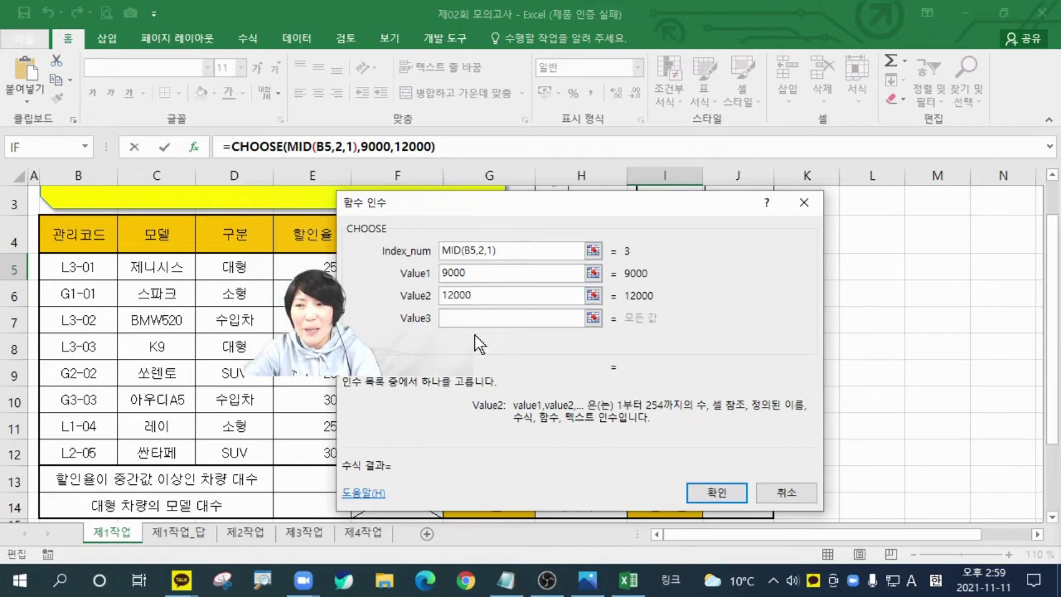
click(475, 319)
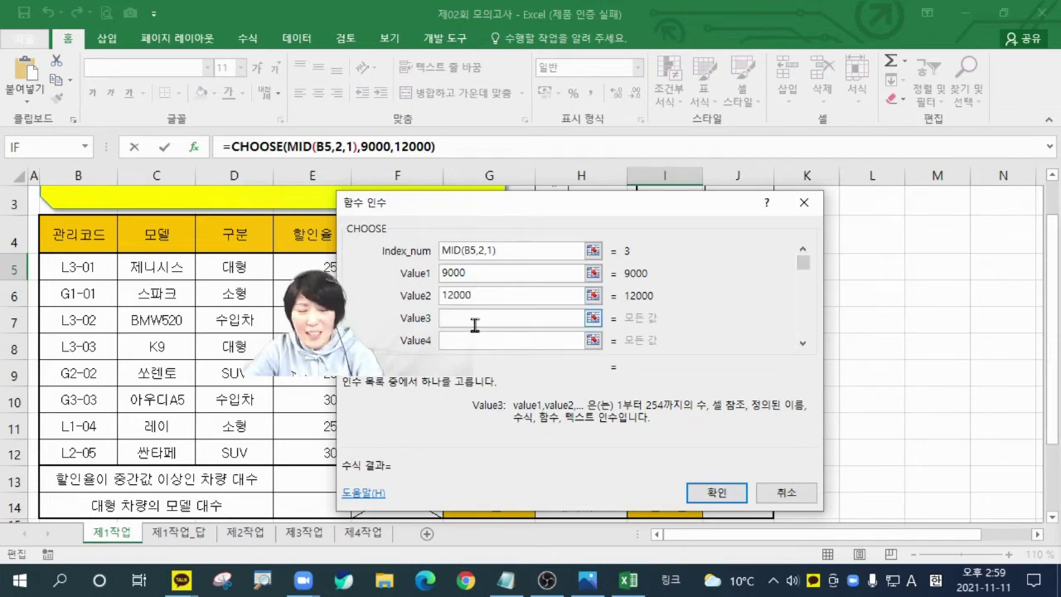
text(17000)
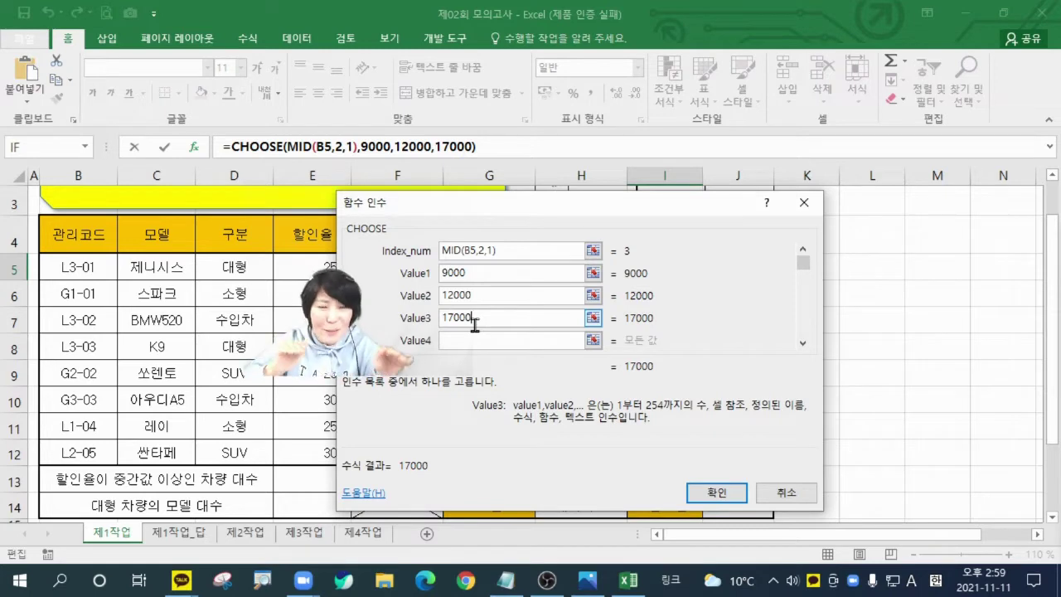
click(717, 493)
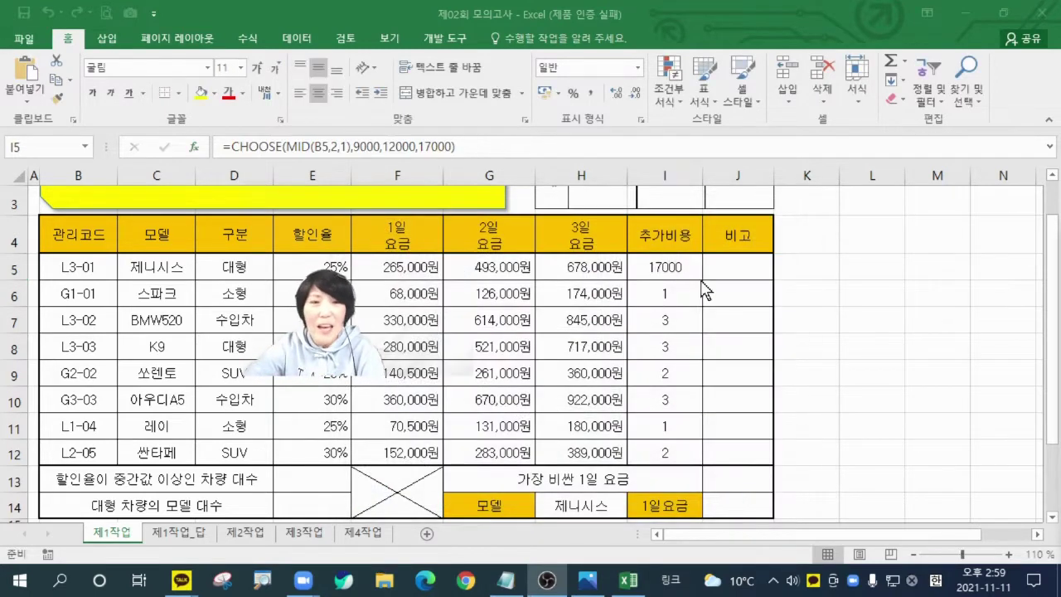
- Fill the CHOOSE formula from I5 down to I12 without formatting
drag(702, 280, 703, 463)
click(713, 478)
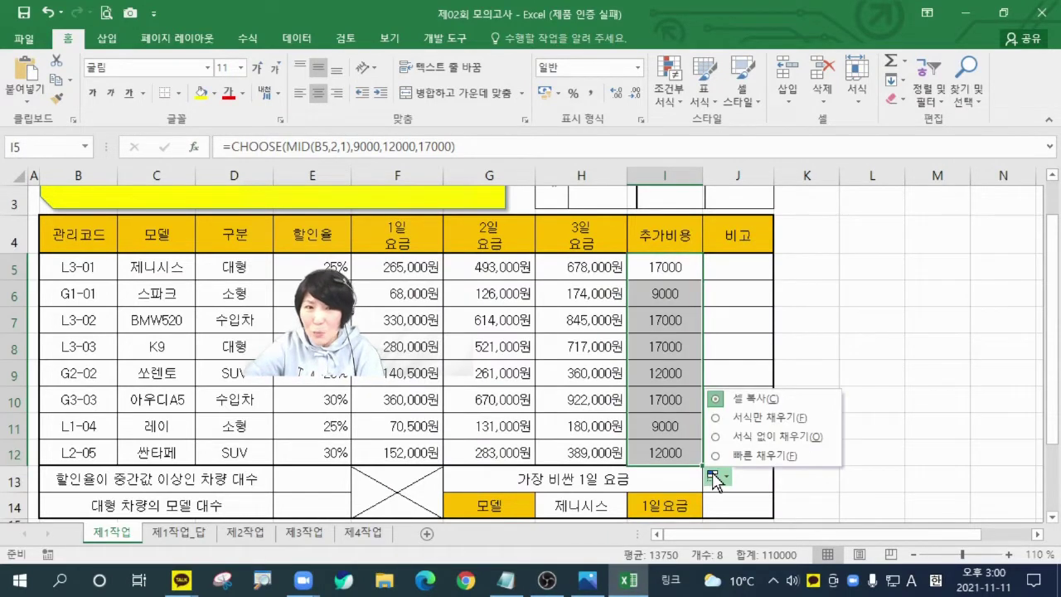
click(740, 436)
click(668, 268)
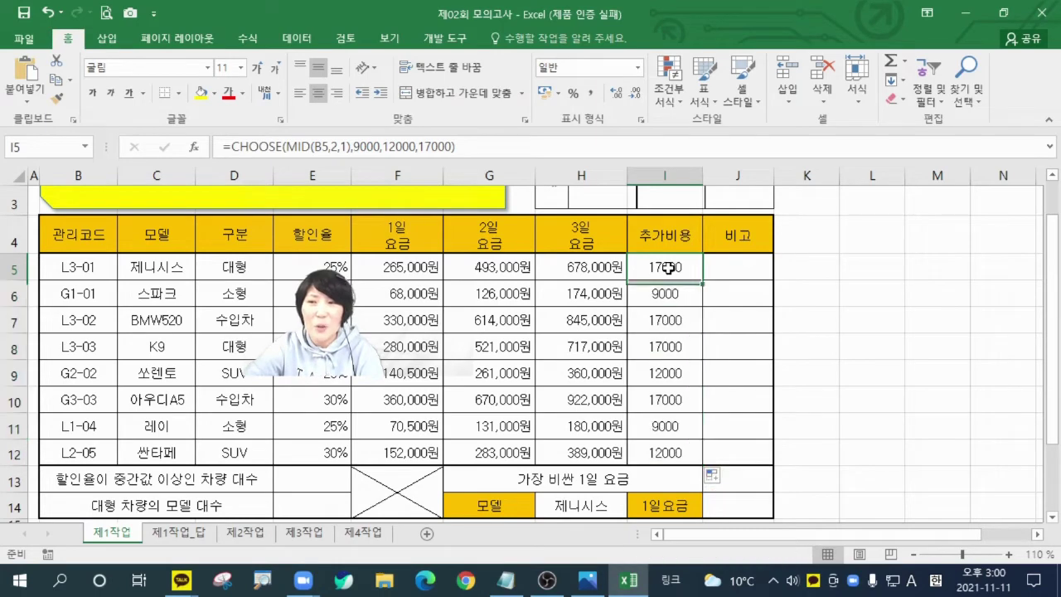
- Select J5, switch to the 12.jpg image in Photos, and read the instructions for the 비고 column formula
click(667, 293)
click(667, 313)
click(751, 265)
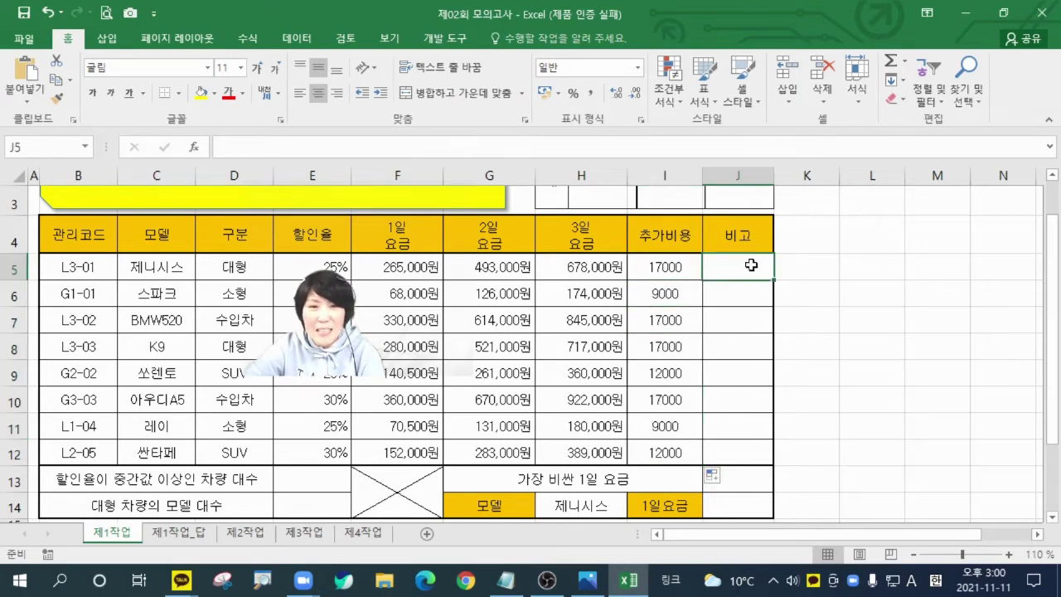
click(587, 580)
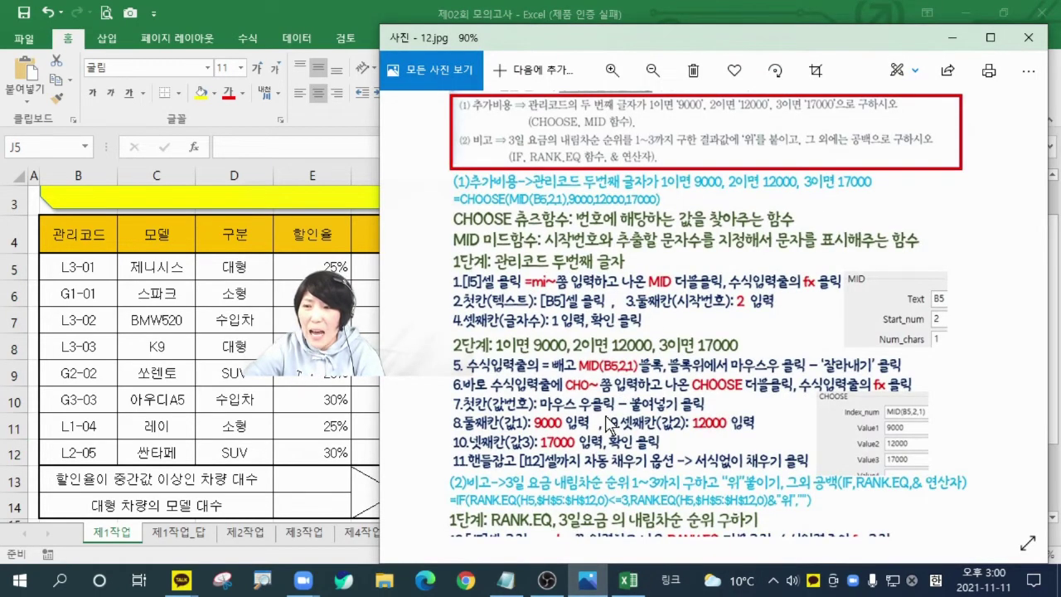
scroll(611, 422, down, 3)
scroll(611, 422, up, 4)
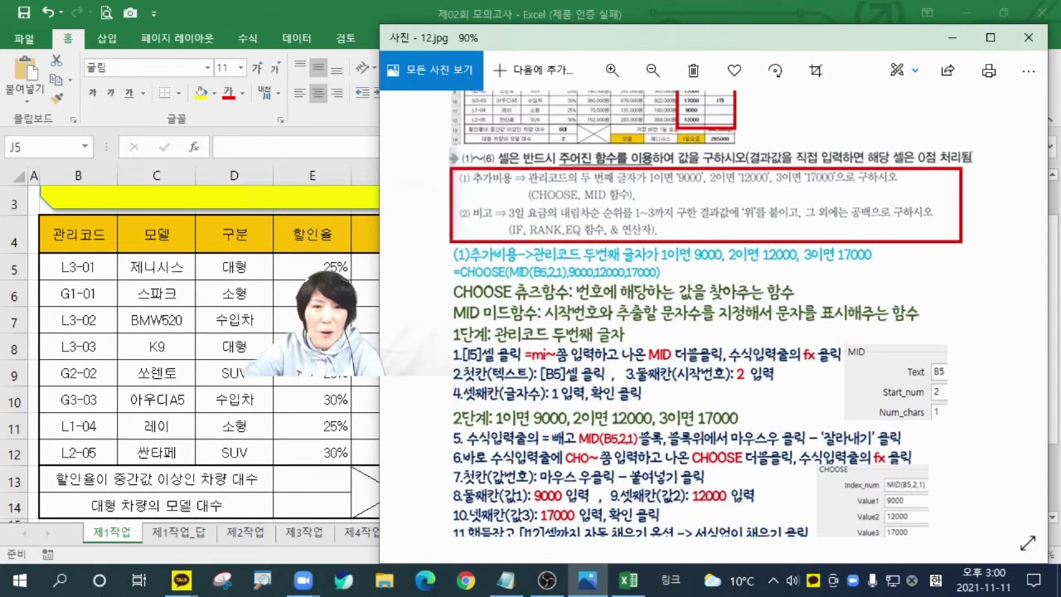
drag(328, 332, 591, 317)
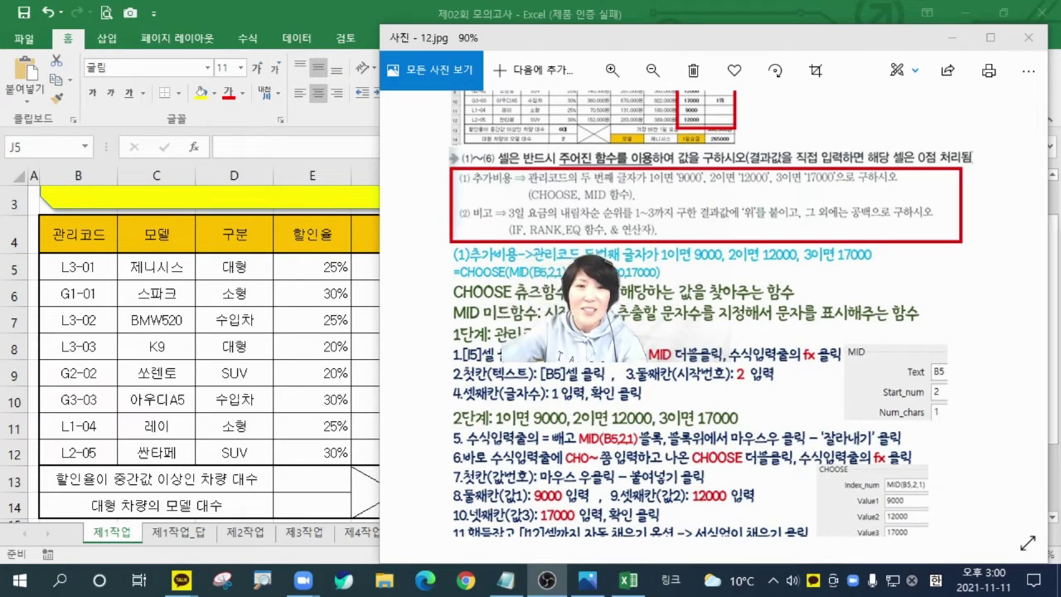
scroll(572, 373, down, 5)
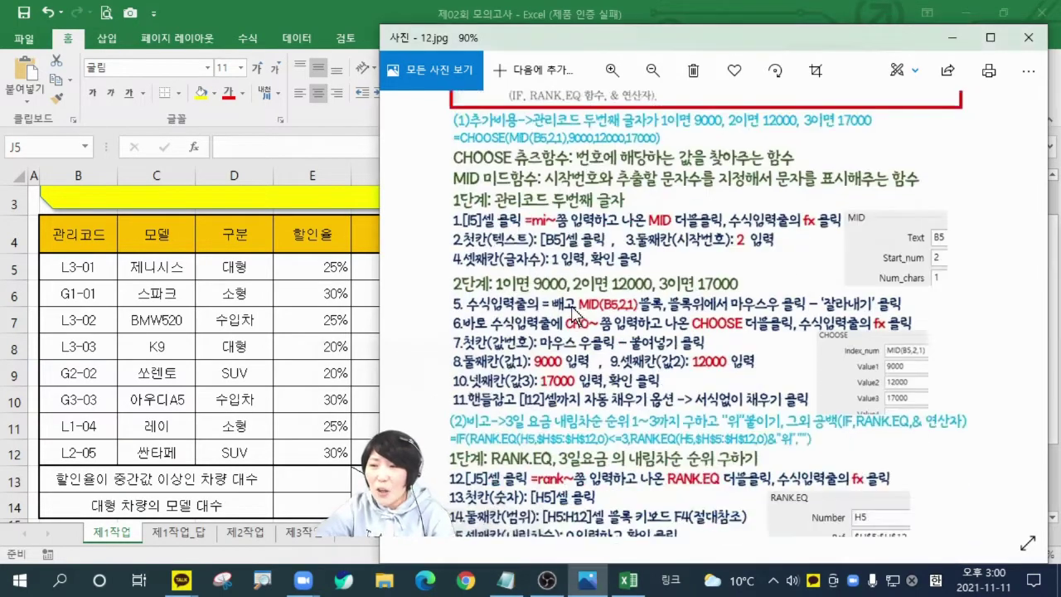
scroll(613, 390, up, 1)
scroll(613, 393, up, 1)
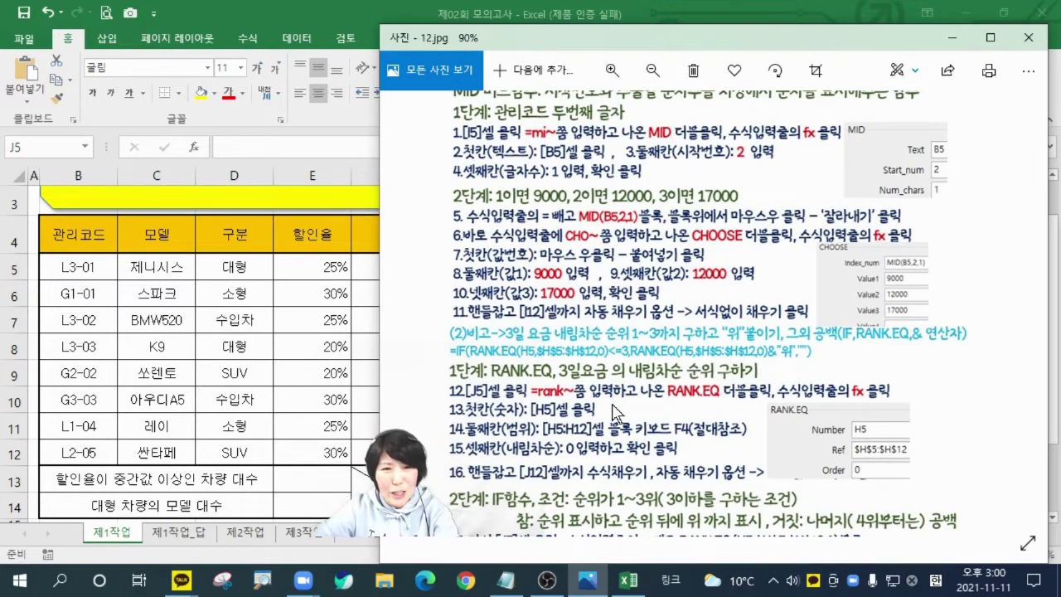
scroll(569, 335, down, 3)
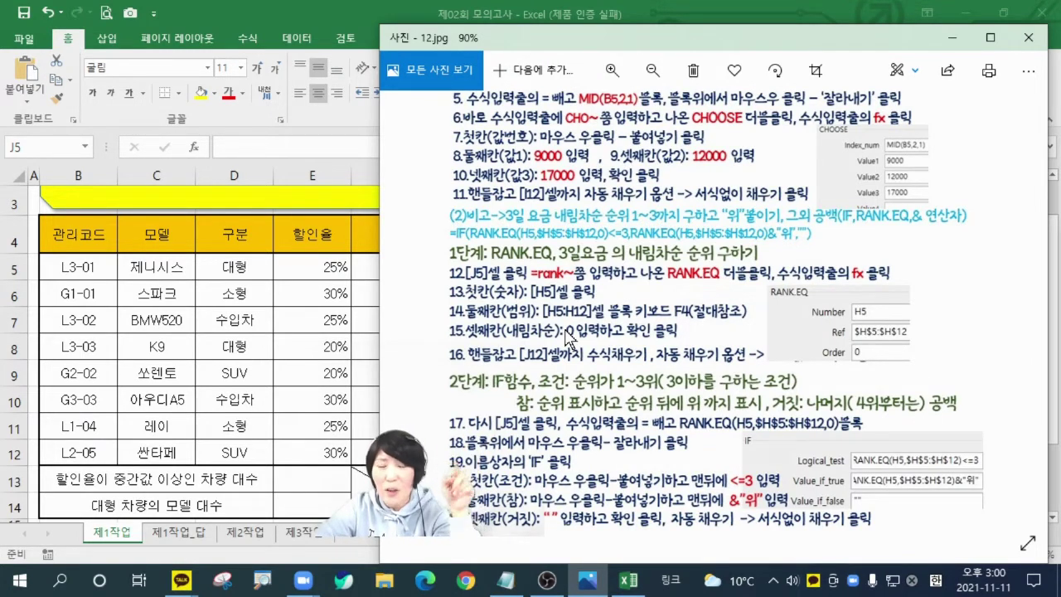
- Switch back to Excel and insert the RANK.EQ function in J5 with H5 as its Number argument
click(370, 11)
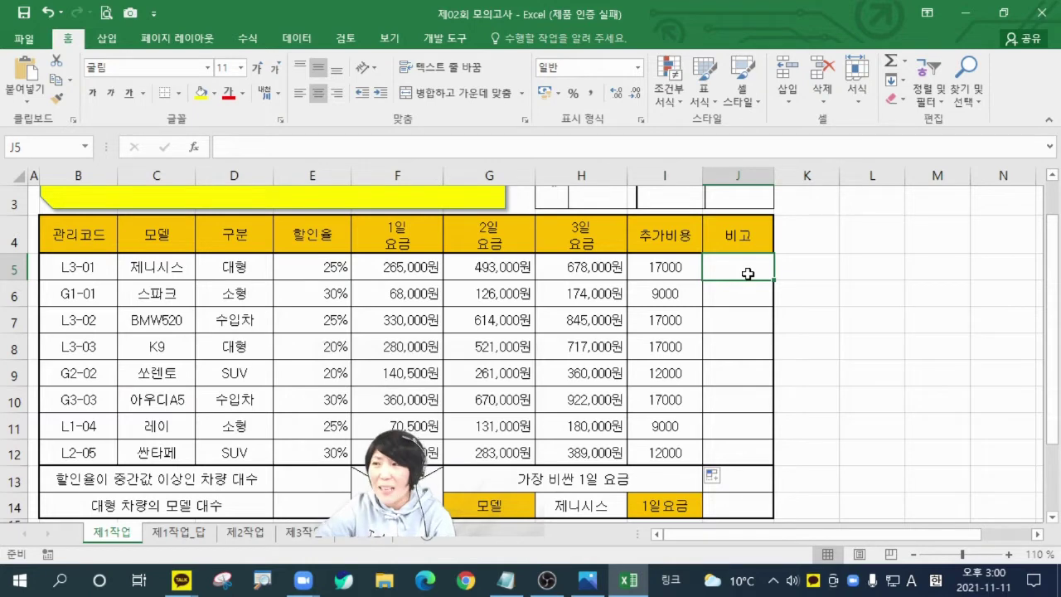
mouse_move(748, 273)
mouse_down()
mouse_move(762, 269)
mouse_move(758, 297)
mouse_up()
text(=)
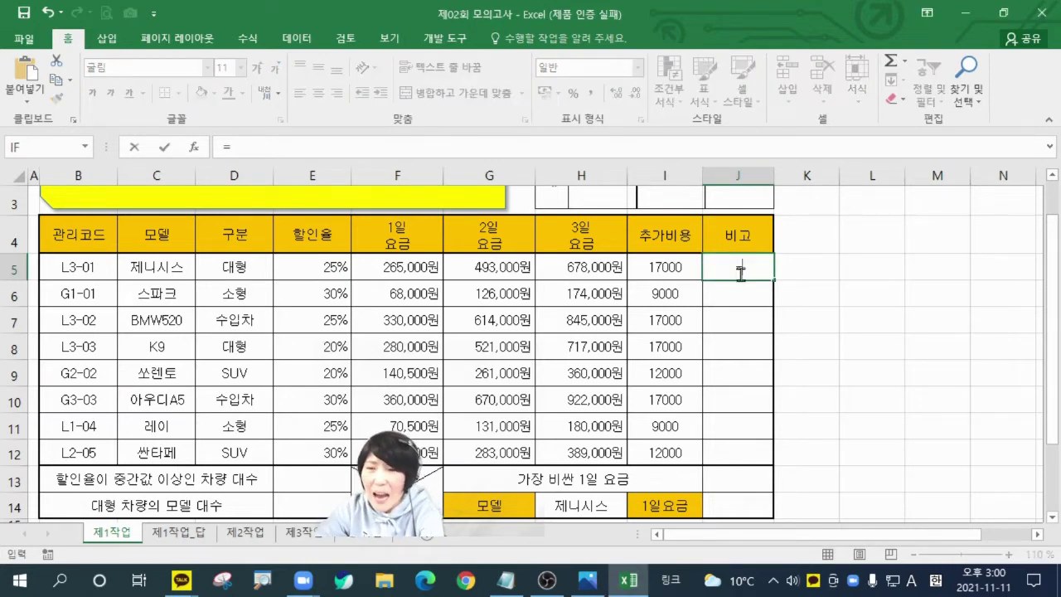
text(ran)
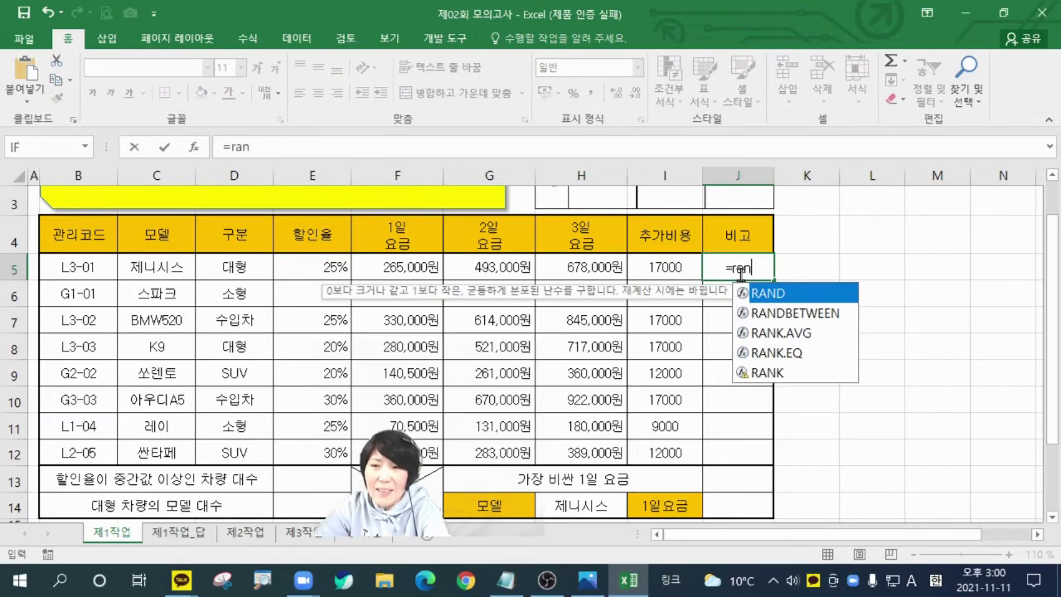
scroll(783, 361, down, 3)
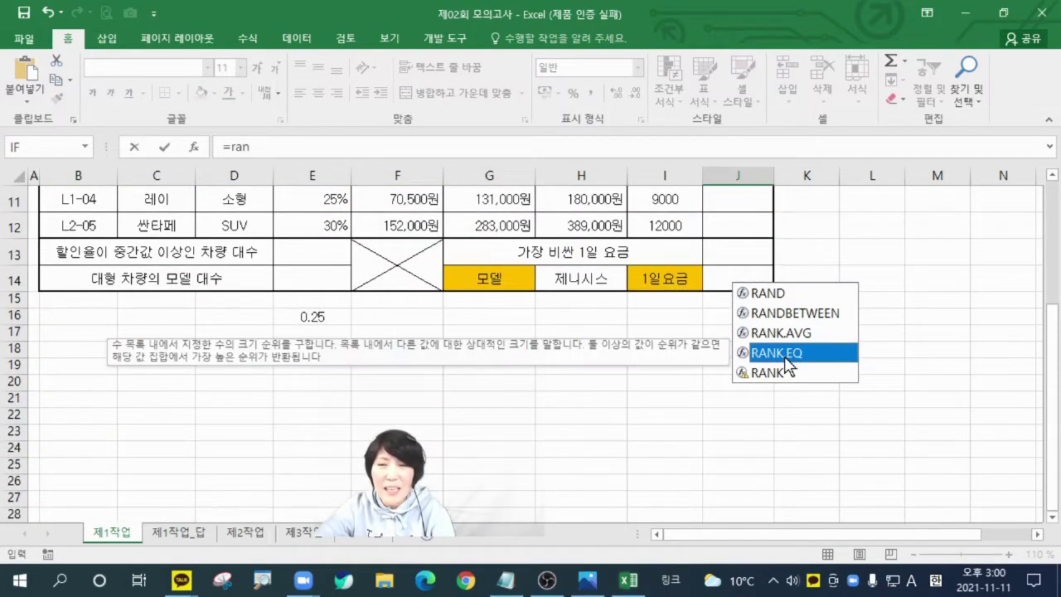
double_click(784, 358)
click(199, 146)
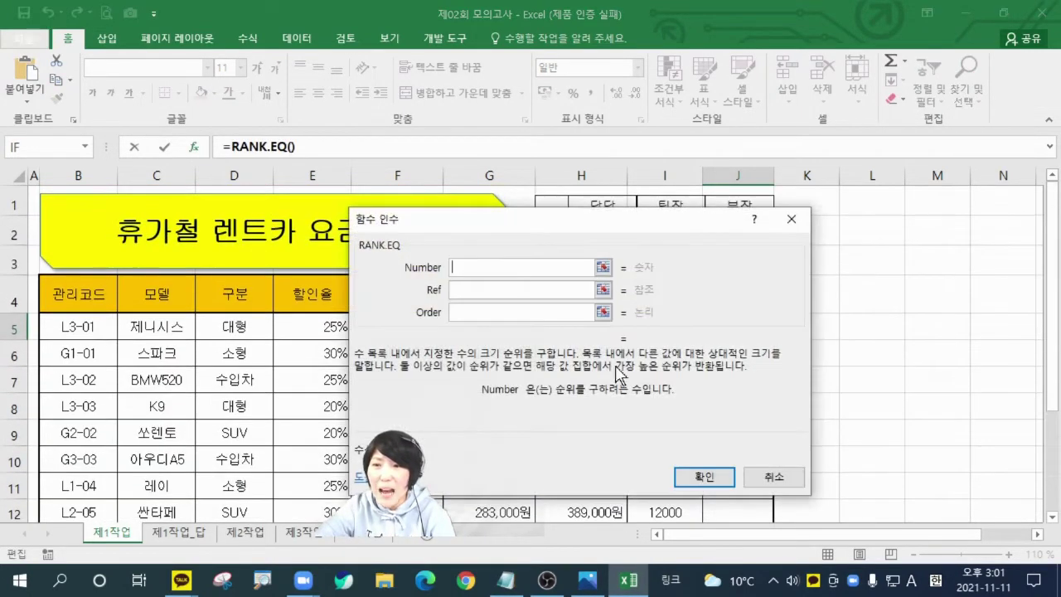
drag(502, 231, 845, 277)
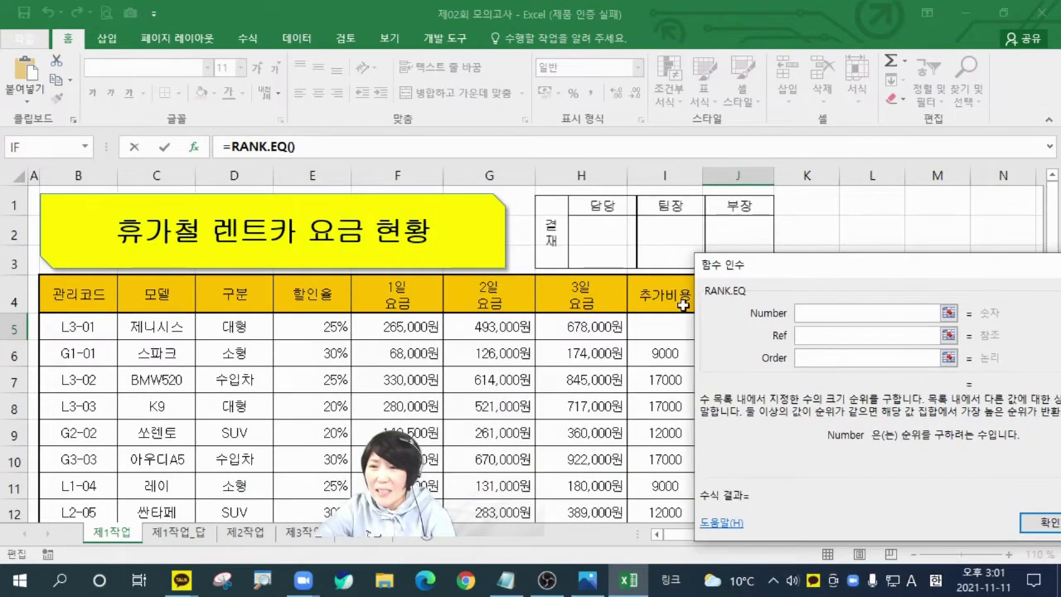
click(585, 324)
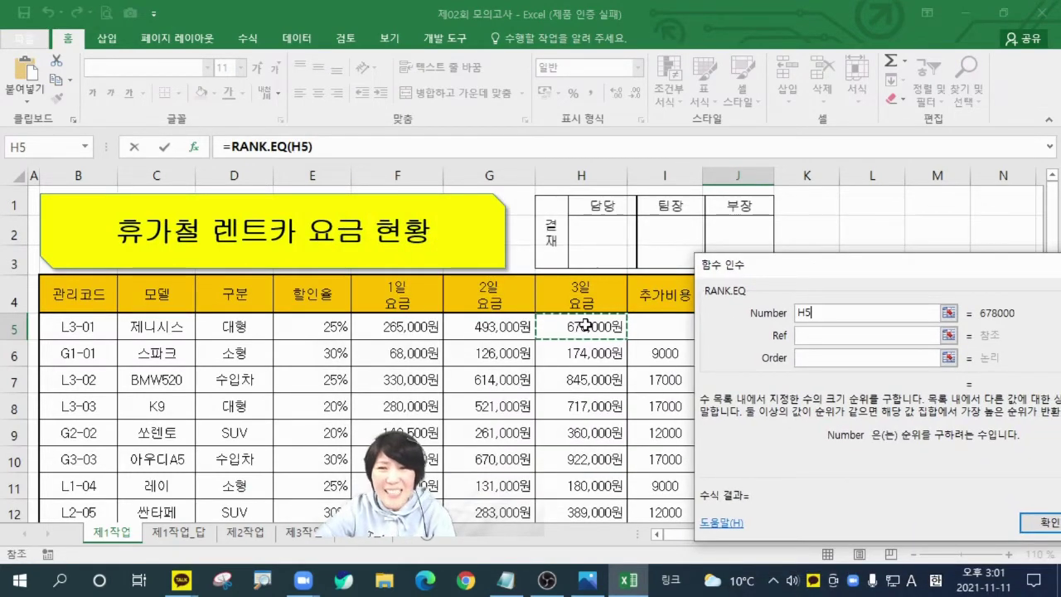
- Set the RANK.EQ Ref argument to H5:H12 and make it the absolute range $H$5:$H$12
click(844, 334)
drag(584, 328, 592, 421)
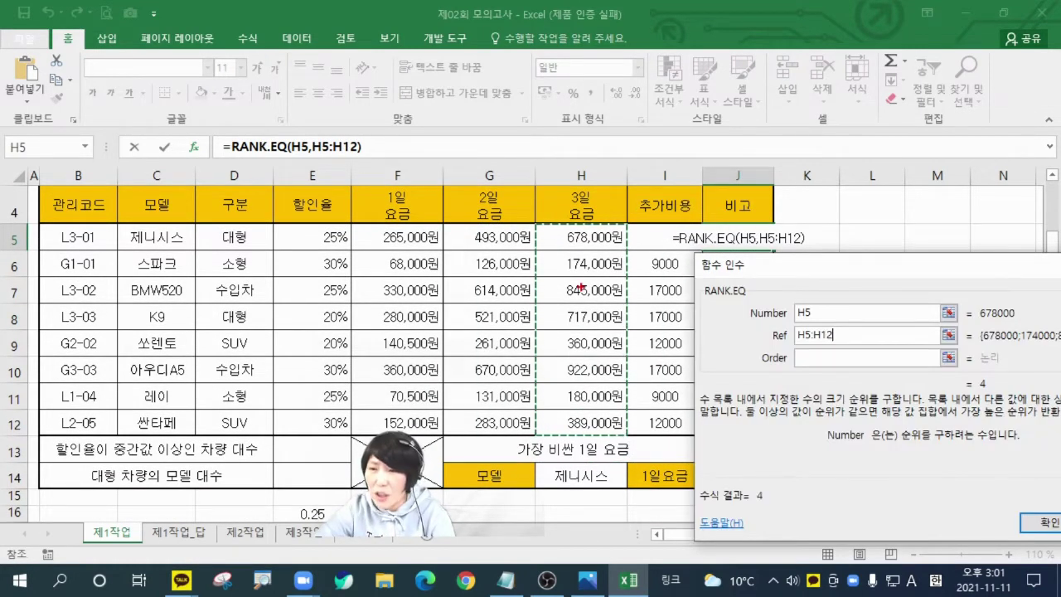
drag(585, 229, 599, 428)
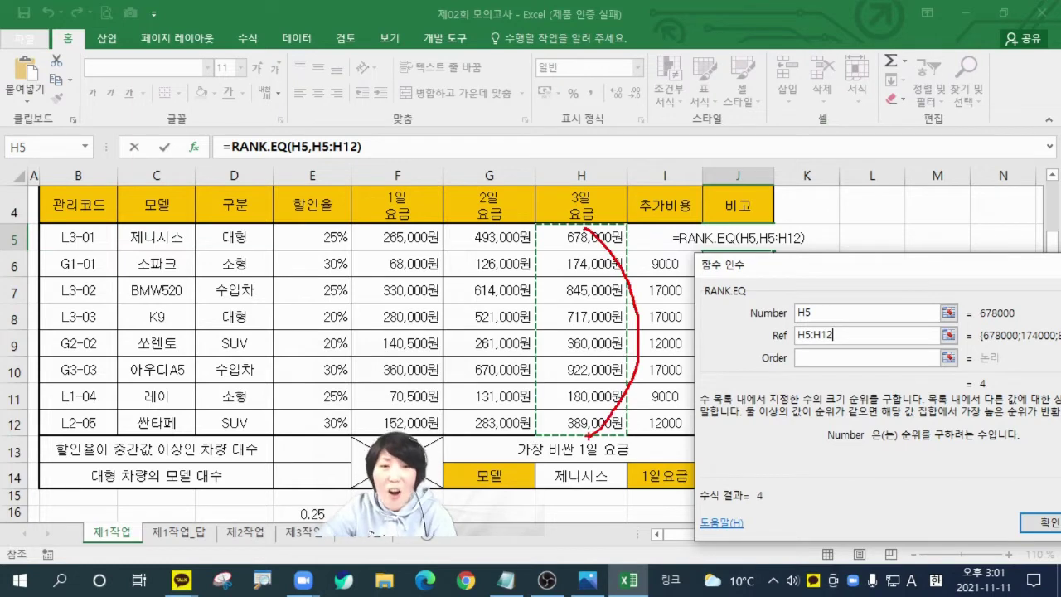
key(Escape)
key(F4)
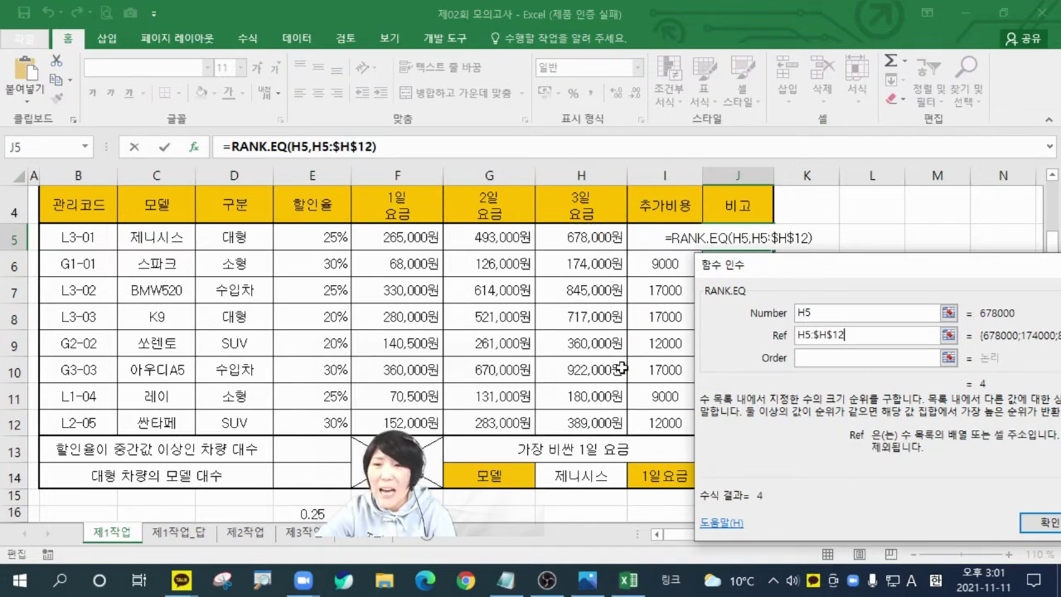
double_click(804, 335)
key(F4)
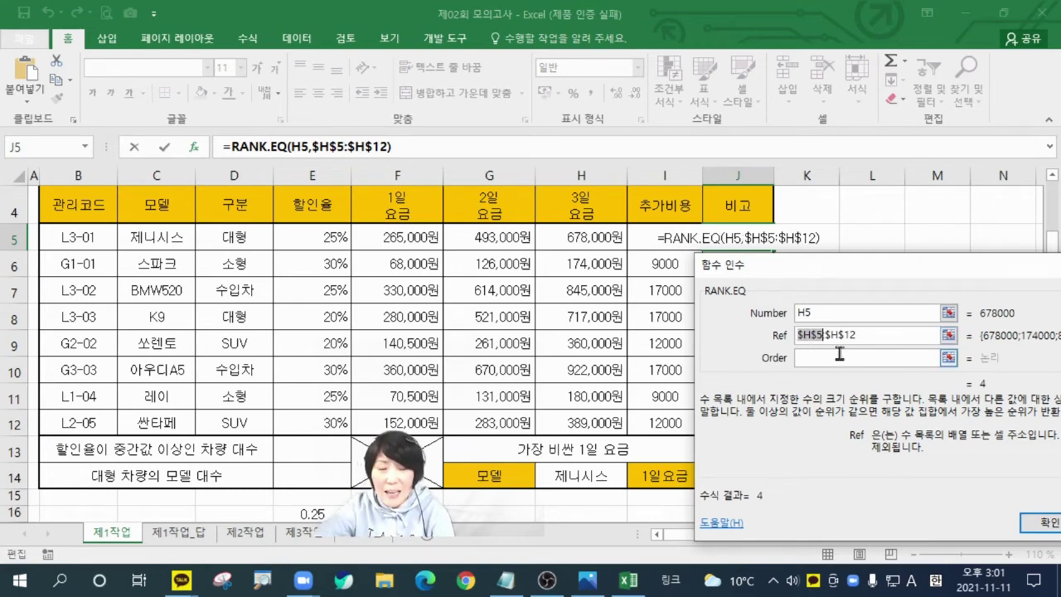
click(861, 335)
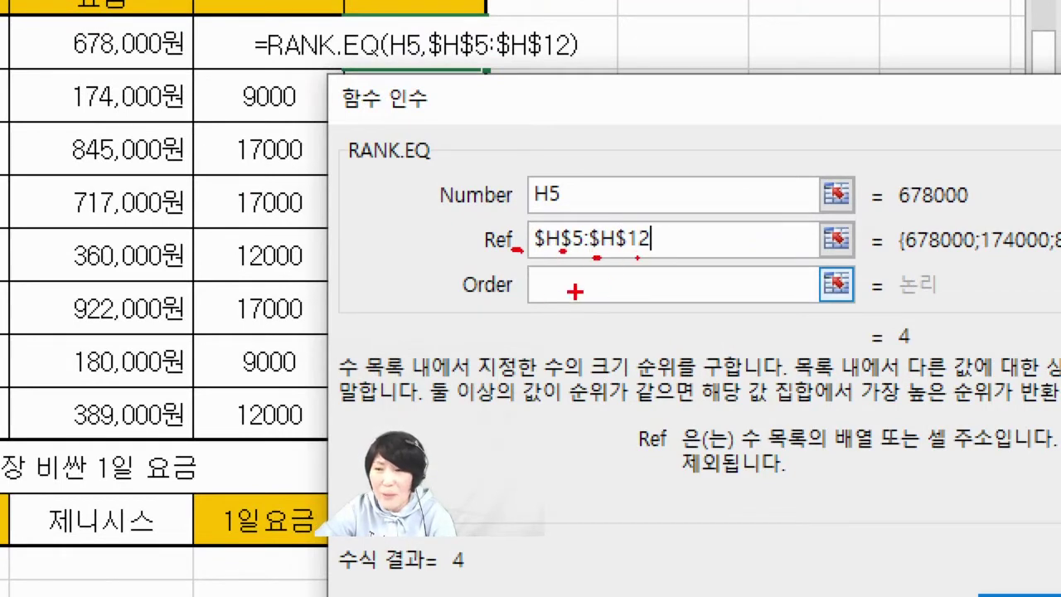
drag(591, 307, 620, 303)
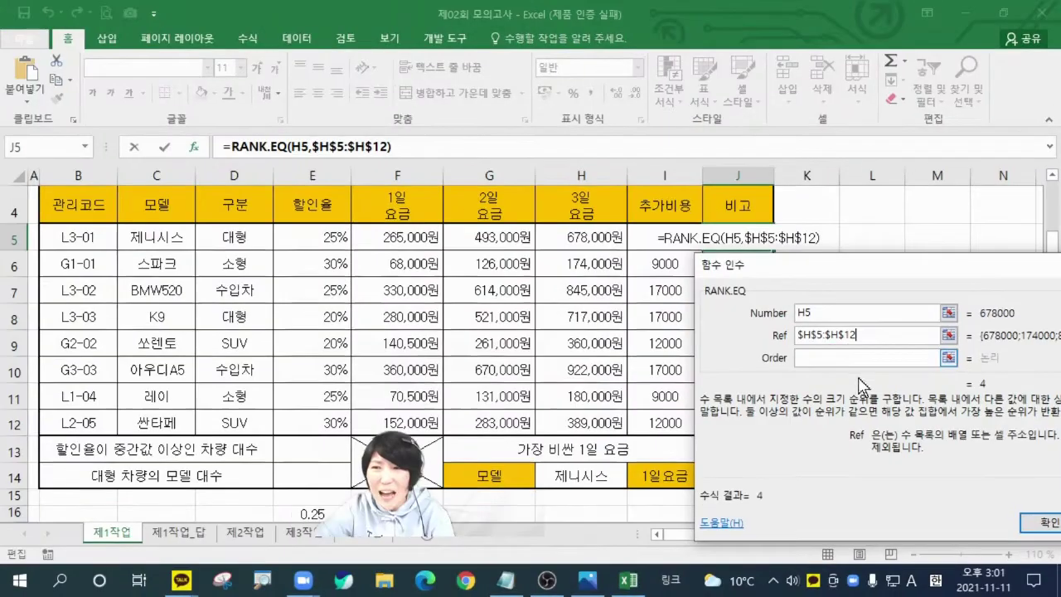
- Set the RANK.EQ Order argument to 0 and accept the formula in J5
click(631, 286)
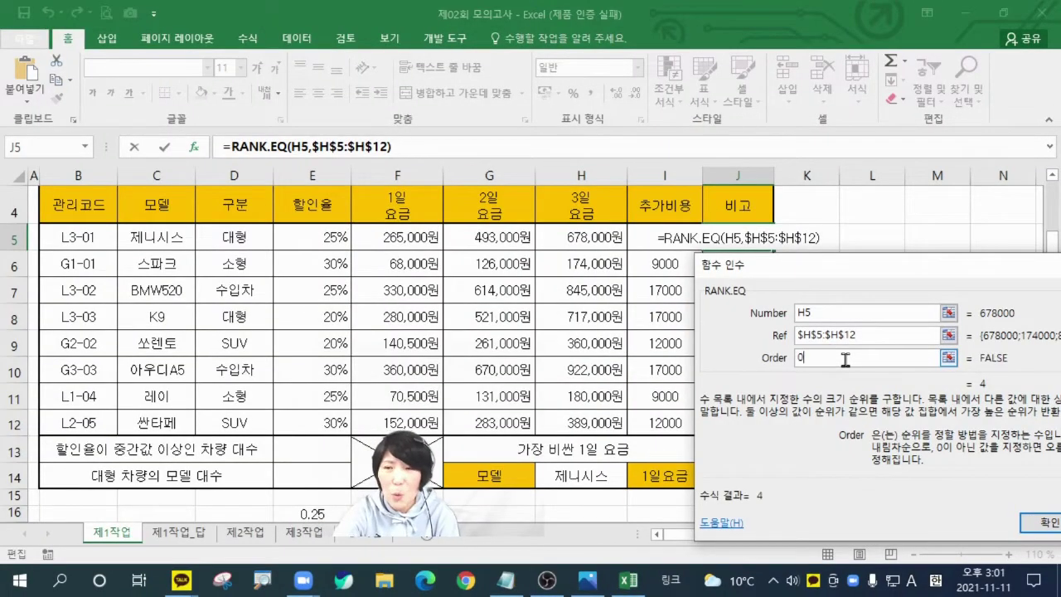
drag(875, 270, 689, 179)
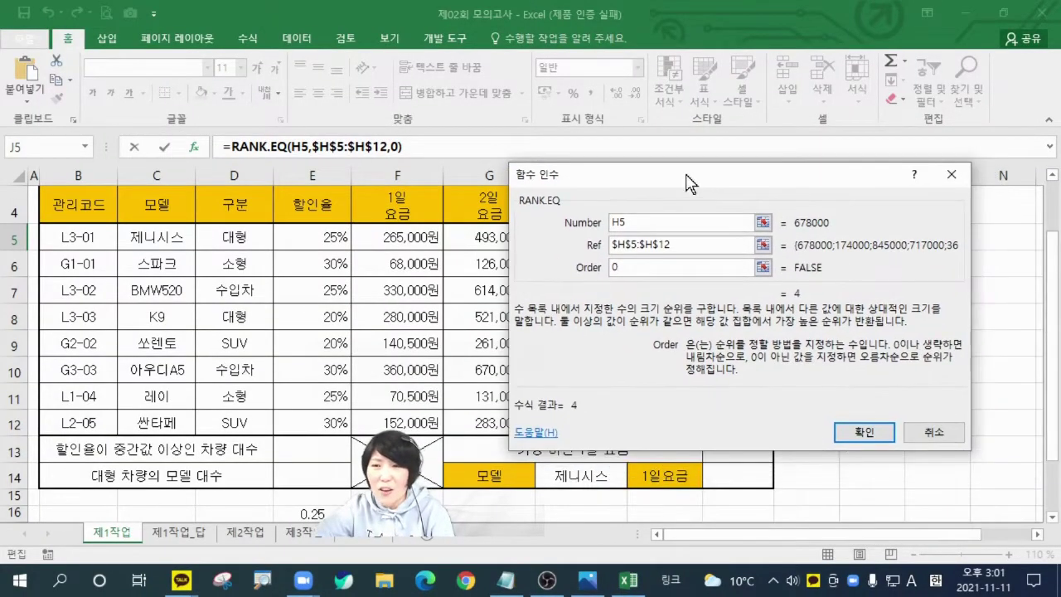
click(863, 433)
- Fill the RANK.EQ formula from J5 down to J12 without formatting and check the filled cells
drag(769, 246, 774, 425)
click(794, 448)
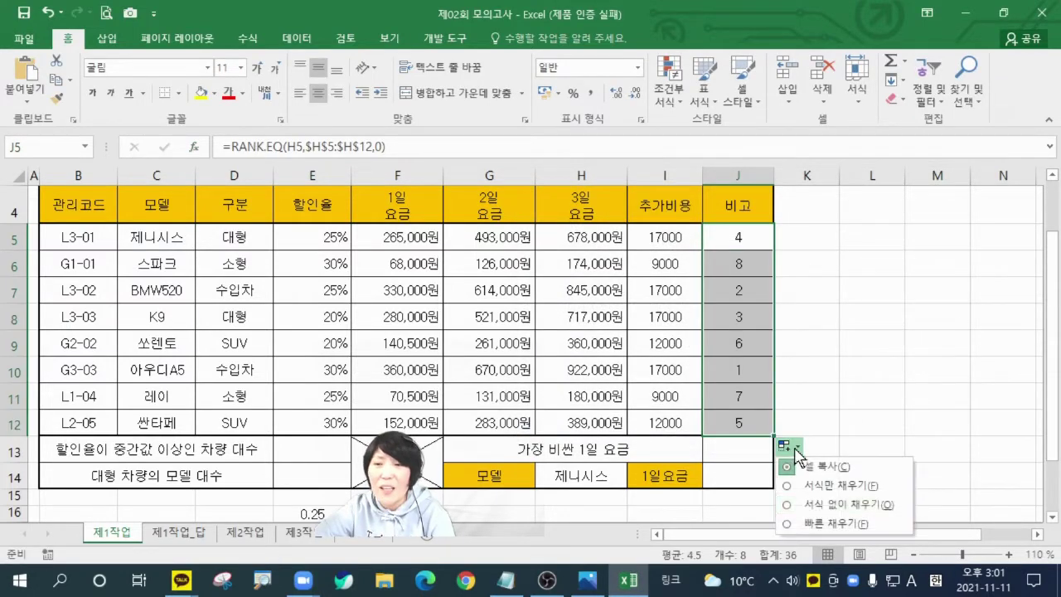
click(807, 505)
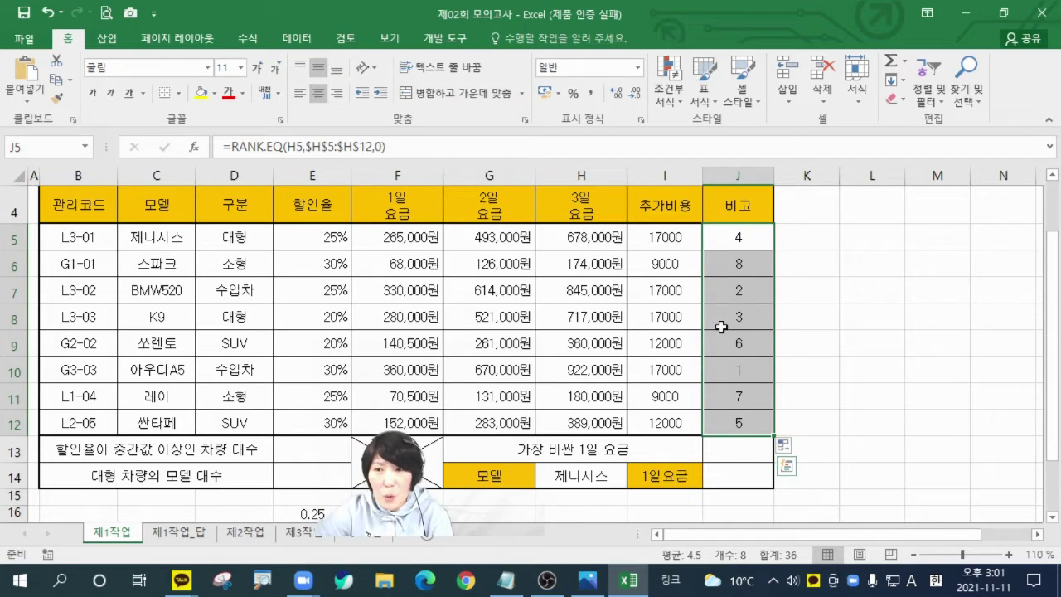
click(740, 259)
click(750, 364)
click(740, 261)
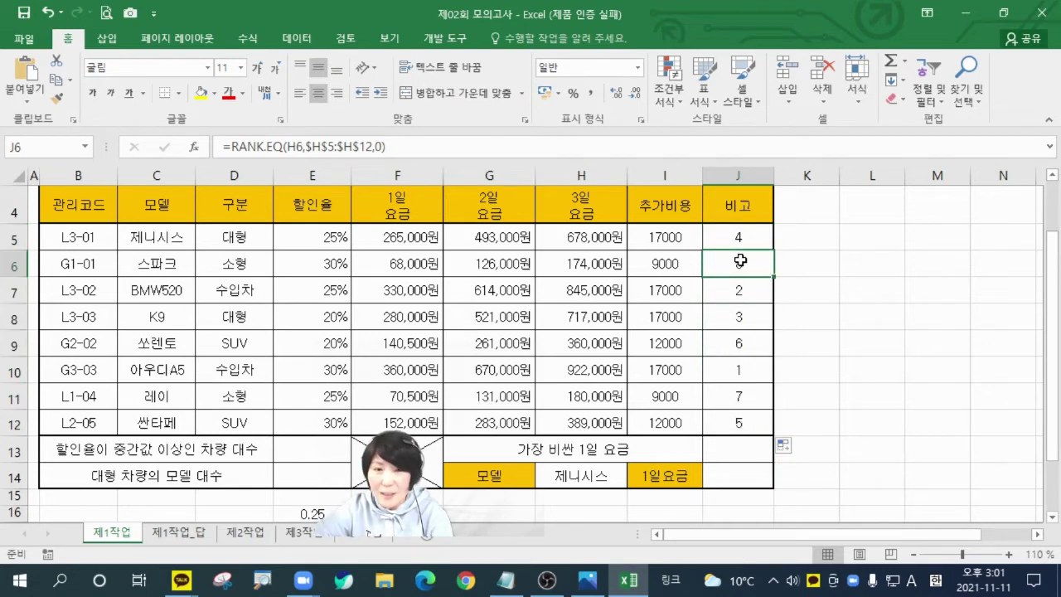
- Cut RANK.EQ(H5,$H$5:$H$12,0) out of the J5 formula and insert the IF function in its place
click(741, 239)
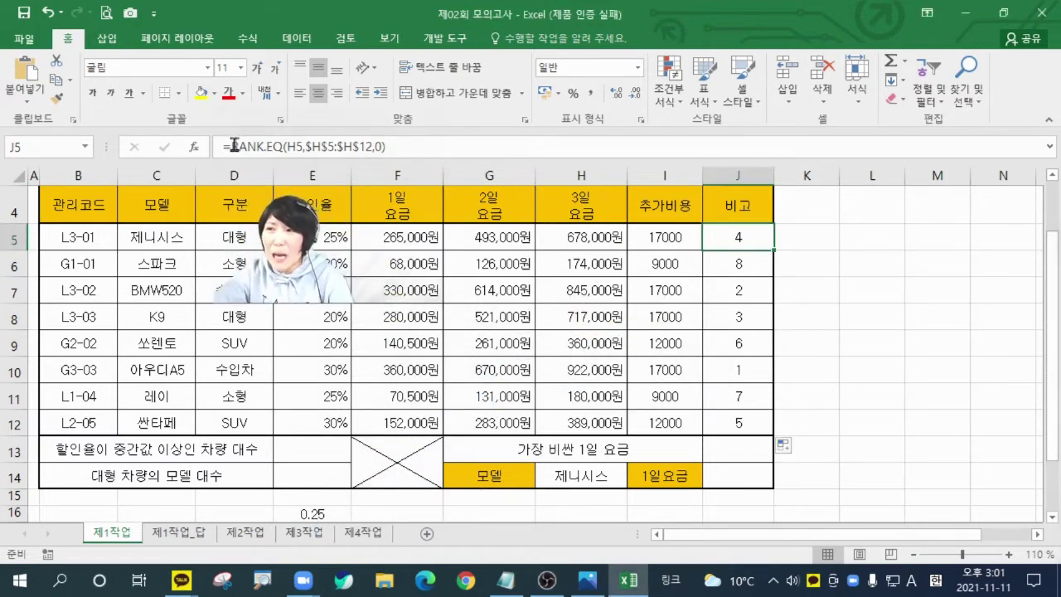
drag(231, 147, 421, 141)
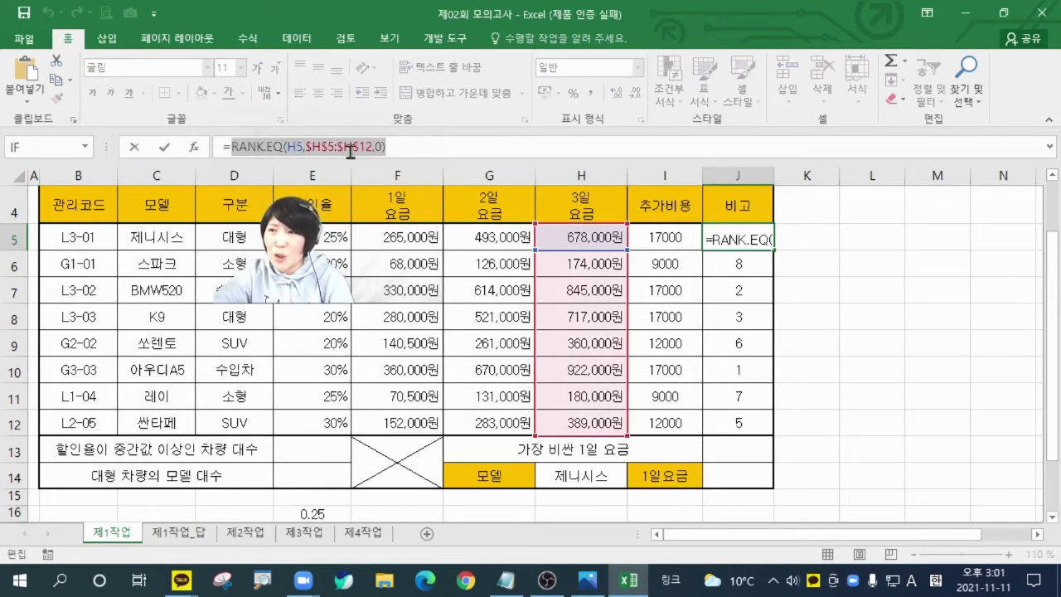
right_click(347, 149)
click(395, 166)
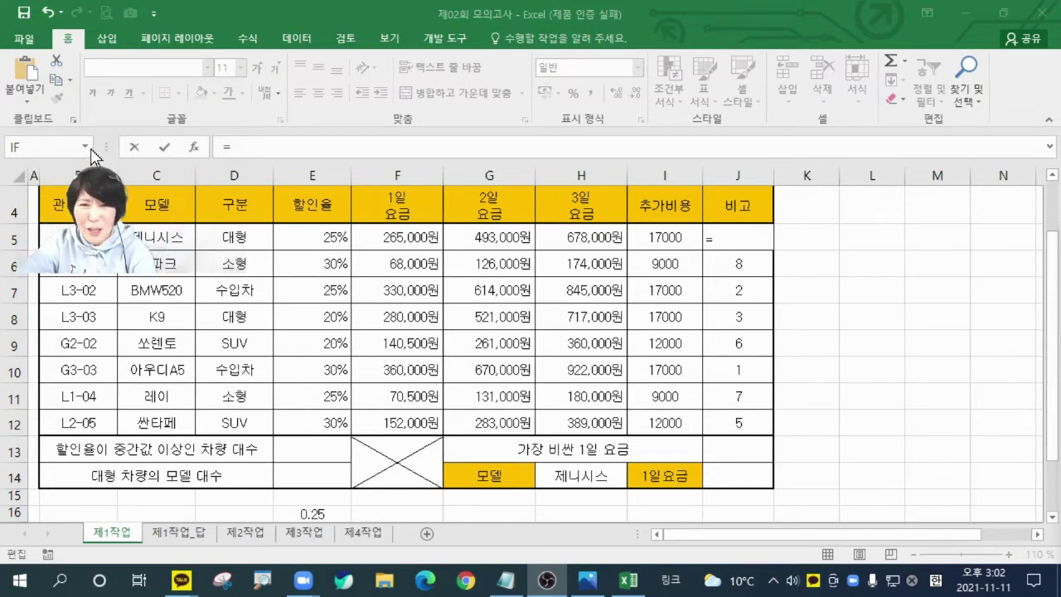
click(24, 147)
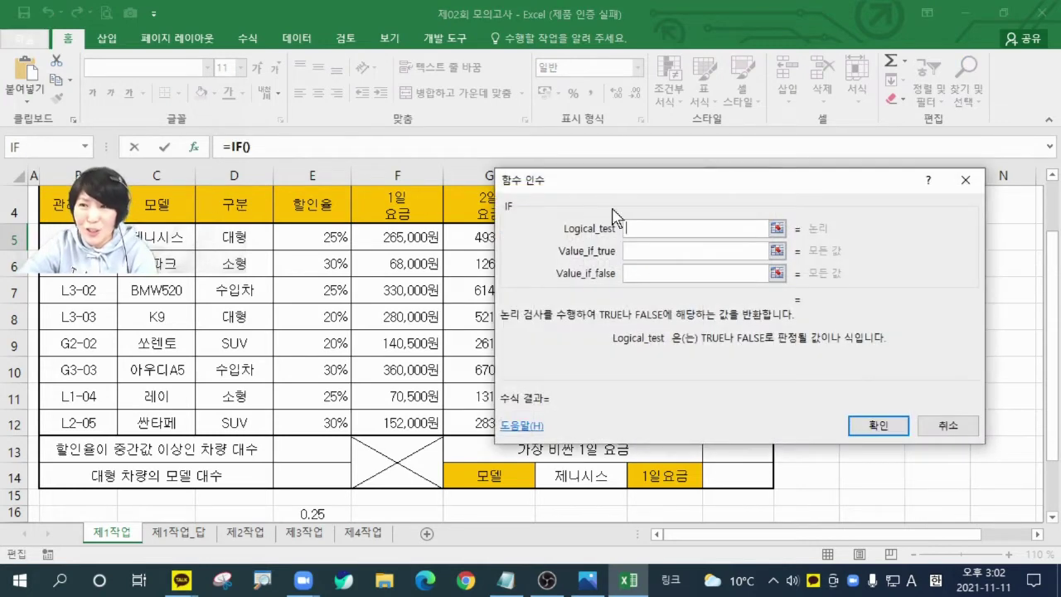
- Paste the RANK.EQ expression as the IF function's Logical_test and append <=3 to it
drag(563, 180, 347, 201)
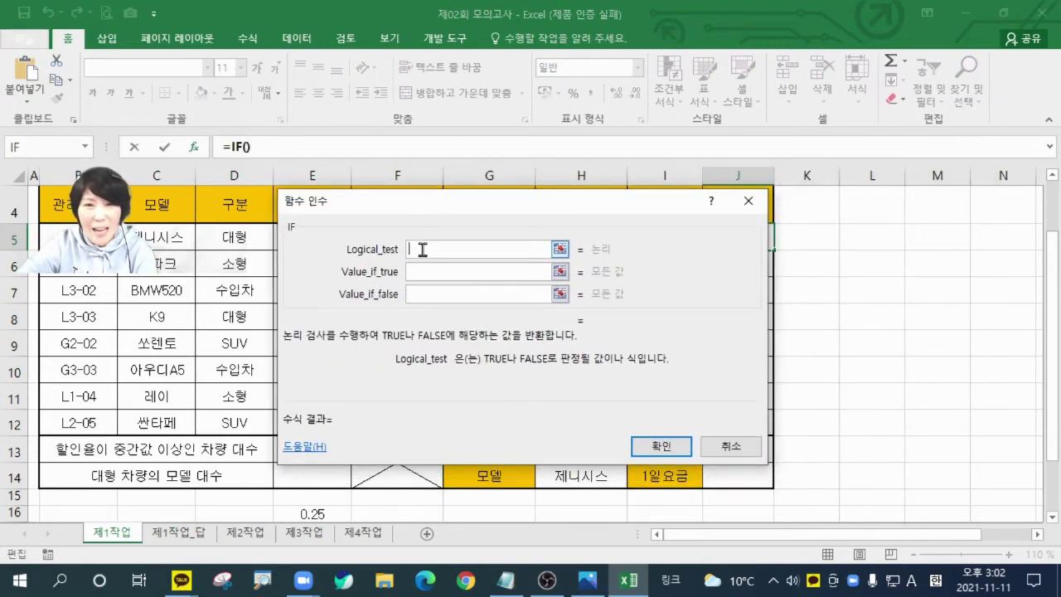
text(RANK.EQ(H5,$H$5:$H$12,0))
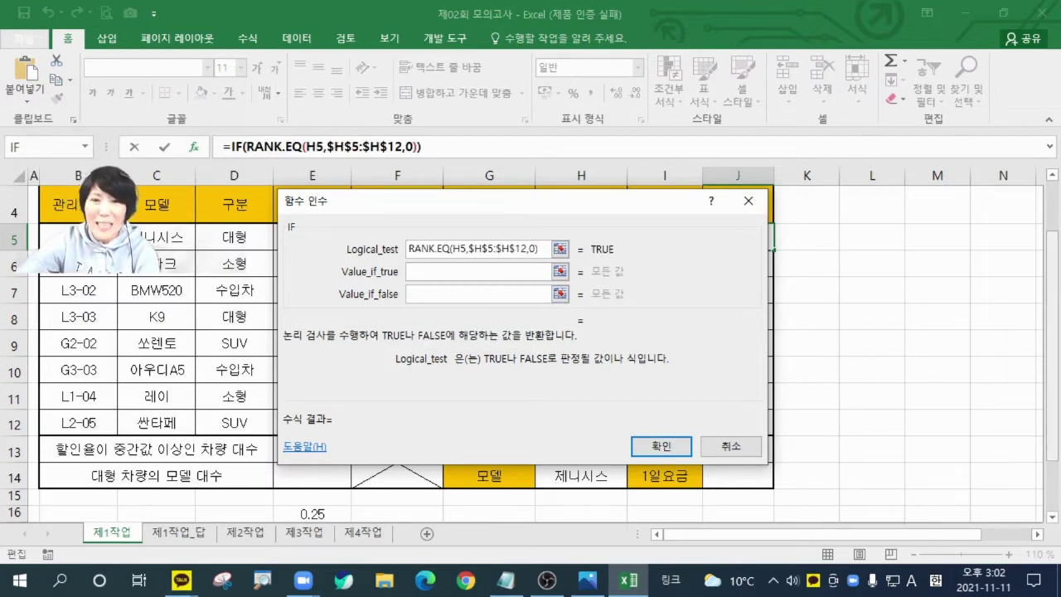
click(562, 255)
text(<=3)
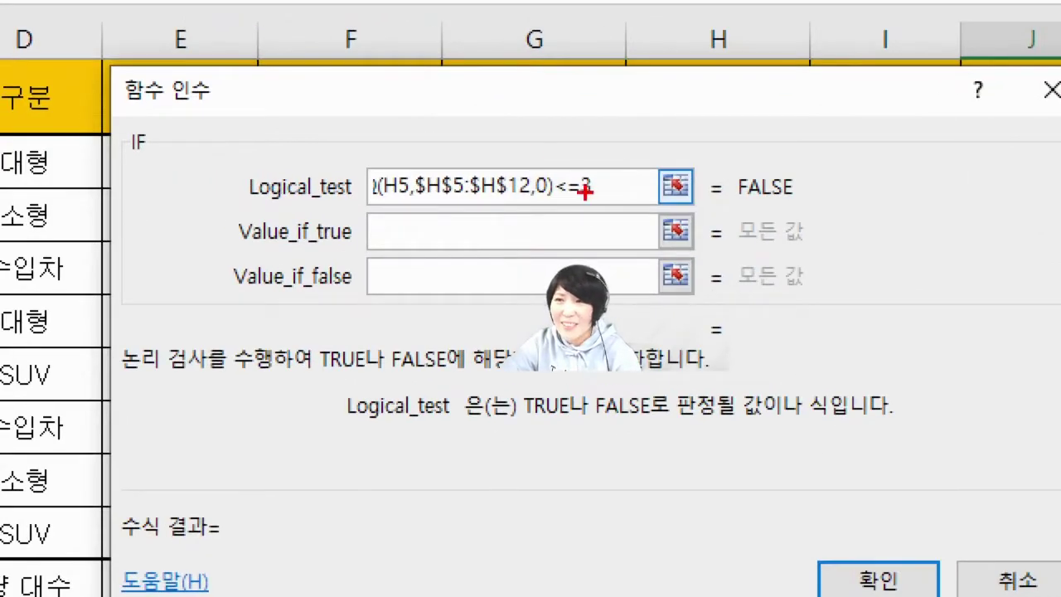
drag(584, 191, 596, 217)
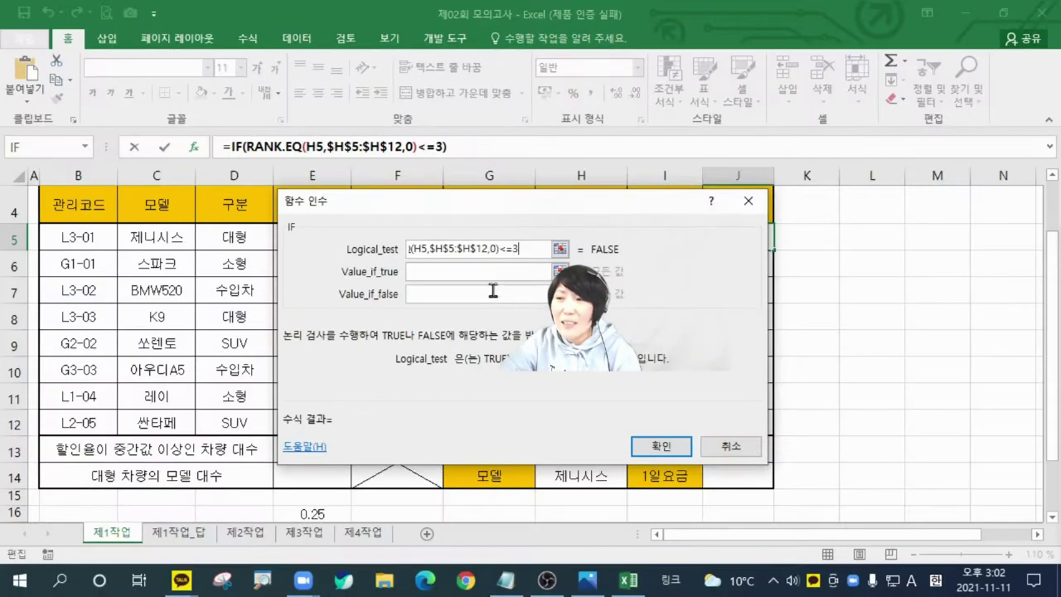
- Paste the RANK.EQ expression as the IF function's Value_if_true and append &"위" to it
click(521, 240)
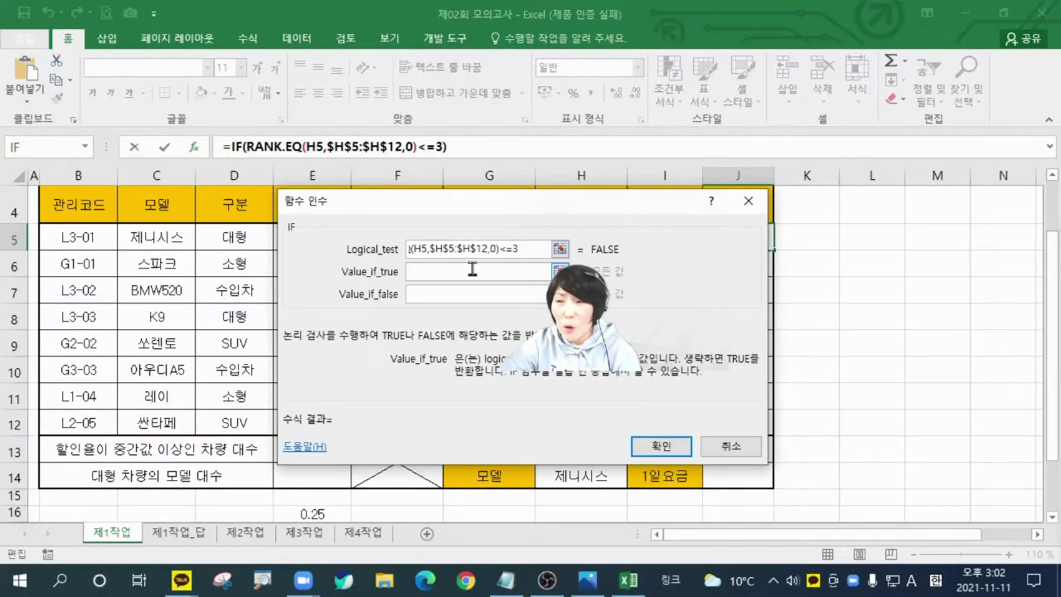
right_click(473, 270)
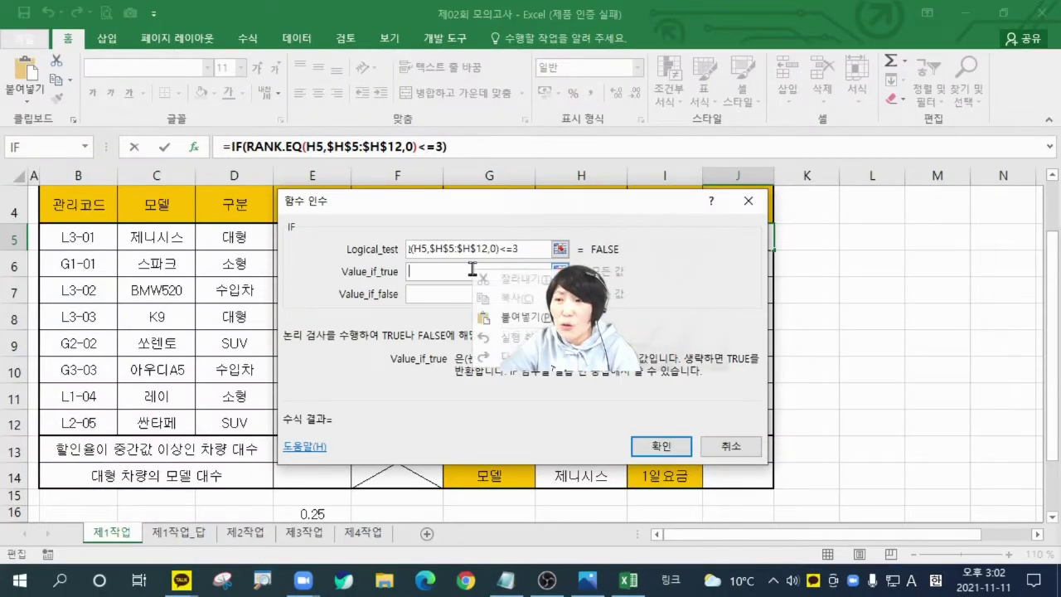
click(526, 317)
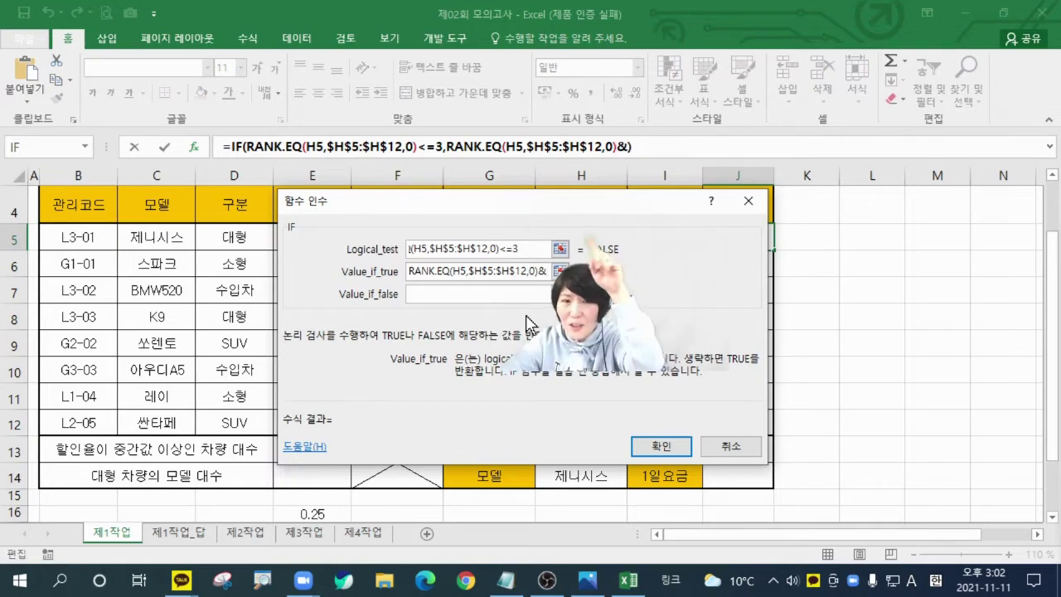
text(&")
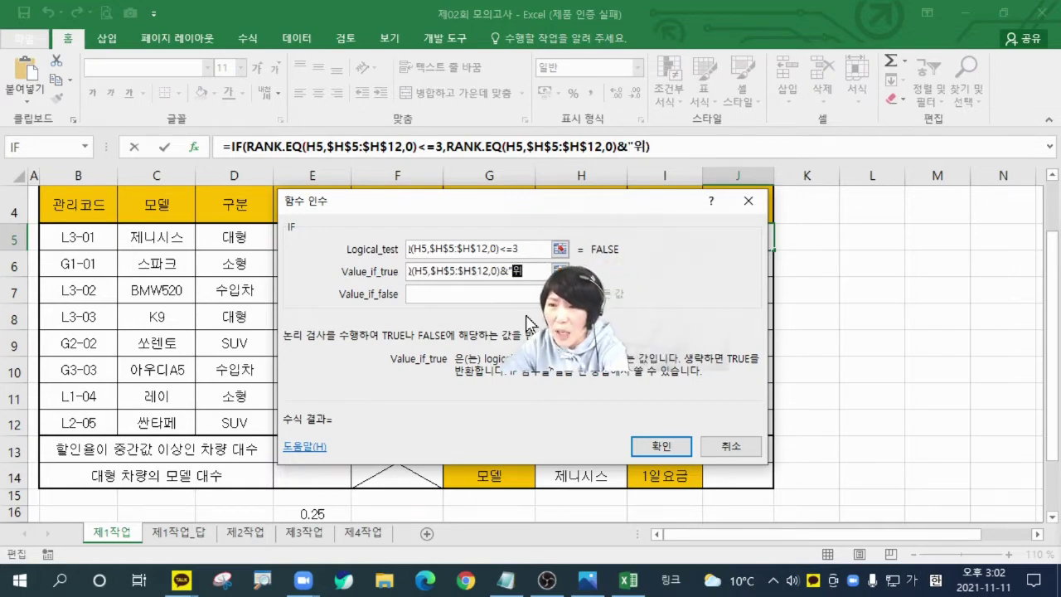
text(위")
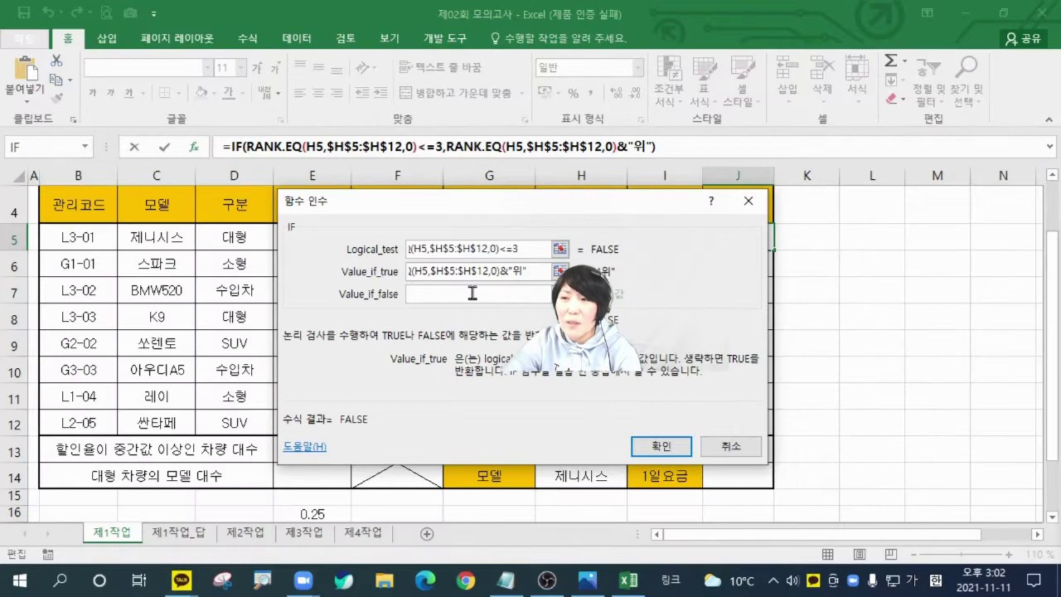
- Set the IF function's Value_if_false to "" and accept the formula in J5
click(433, 230)
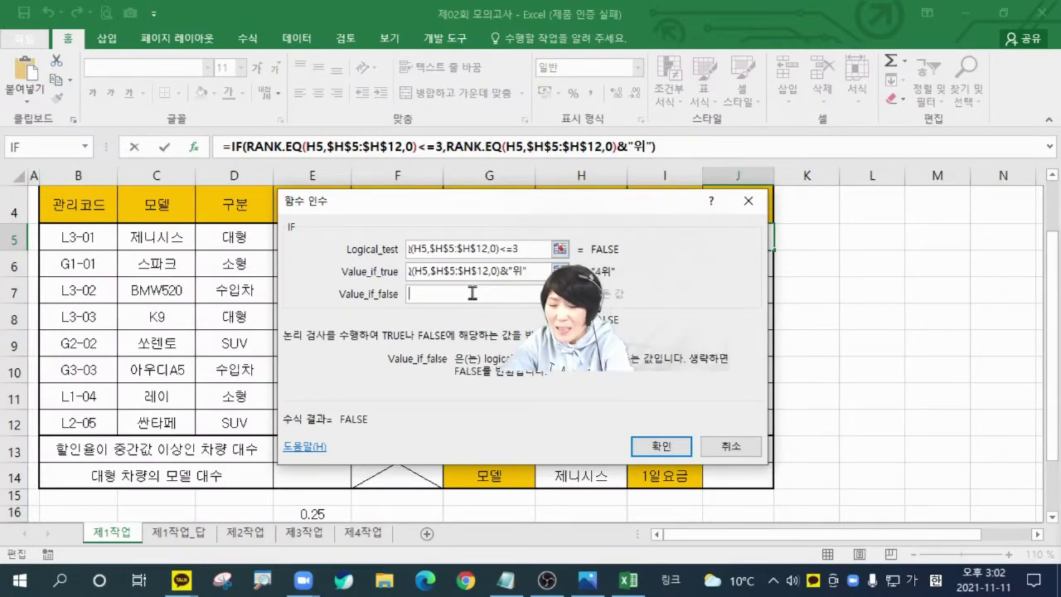
text("")
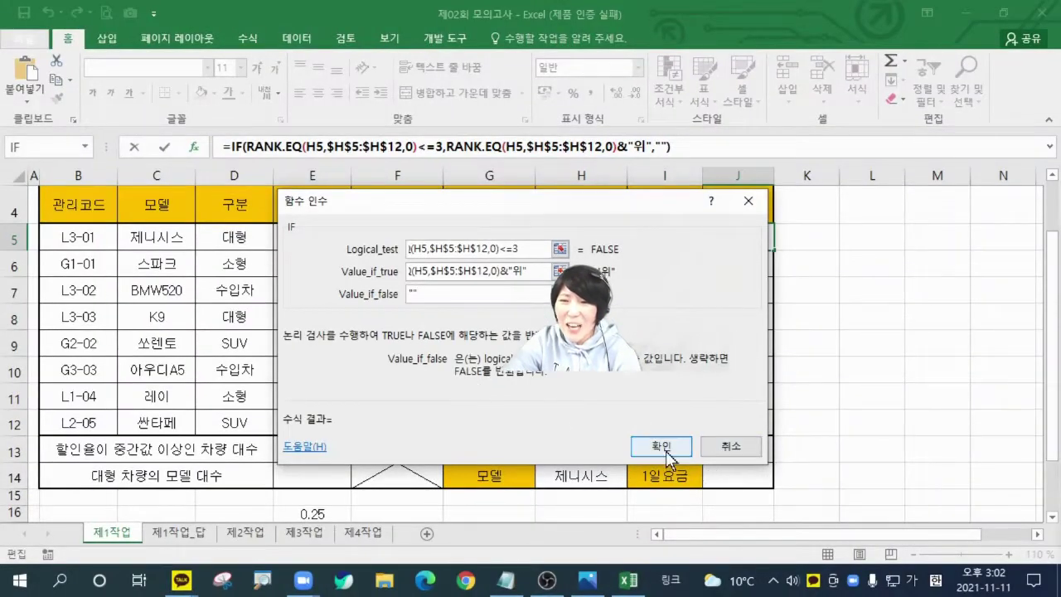
click(664, 448)
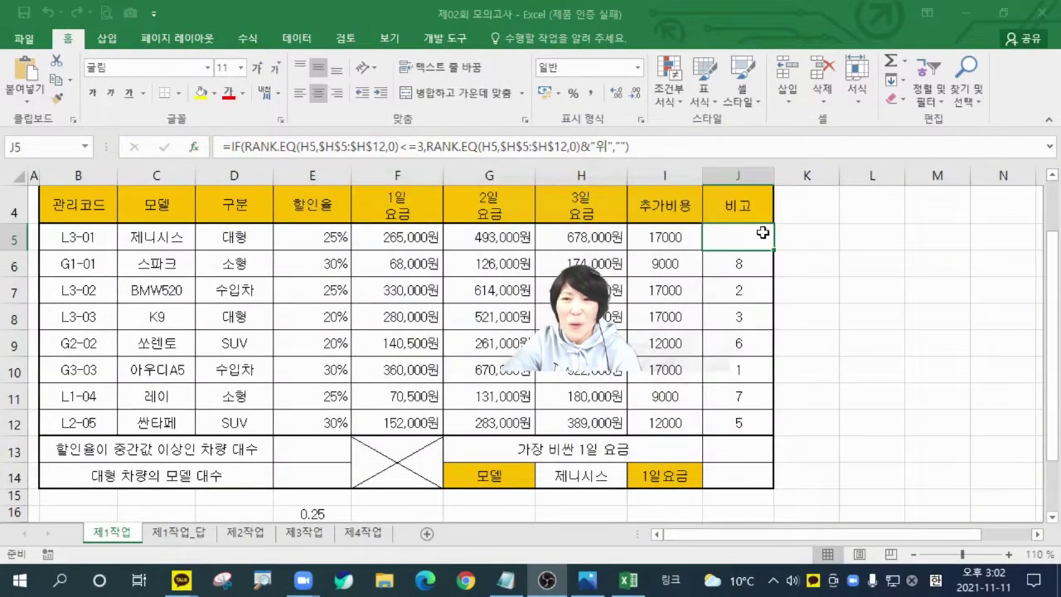
- Fill the IF formula from J5 down to J12 without formatting
drag(771, 251, 770, 431)
click(786, 446)
click(833, 503)
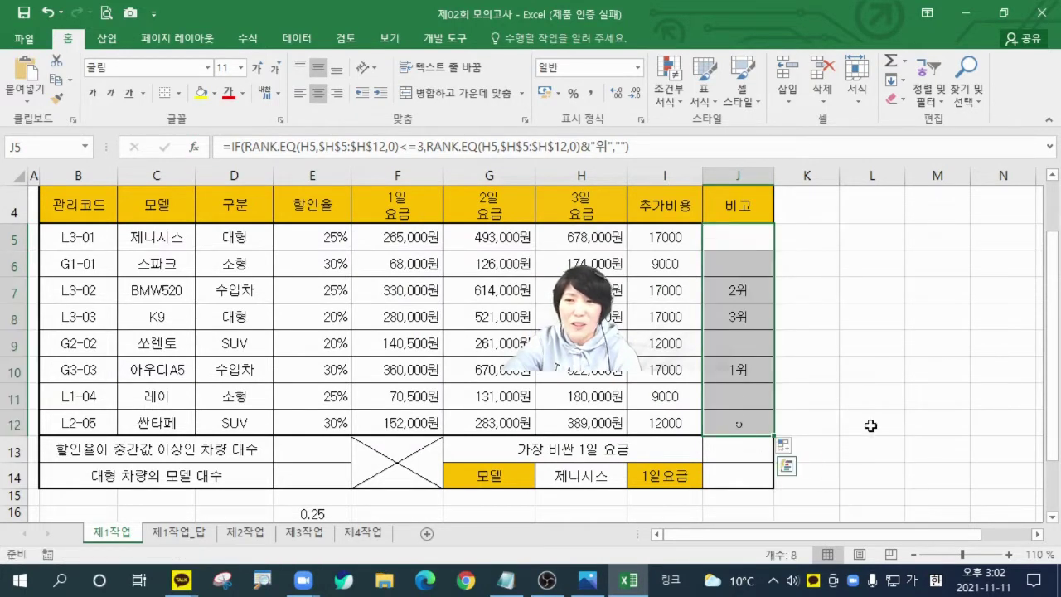
click(870, 426)
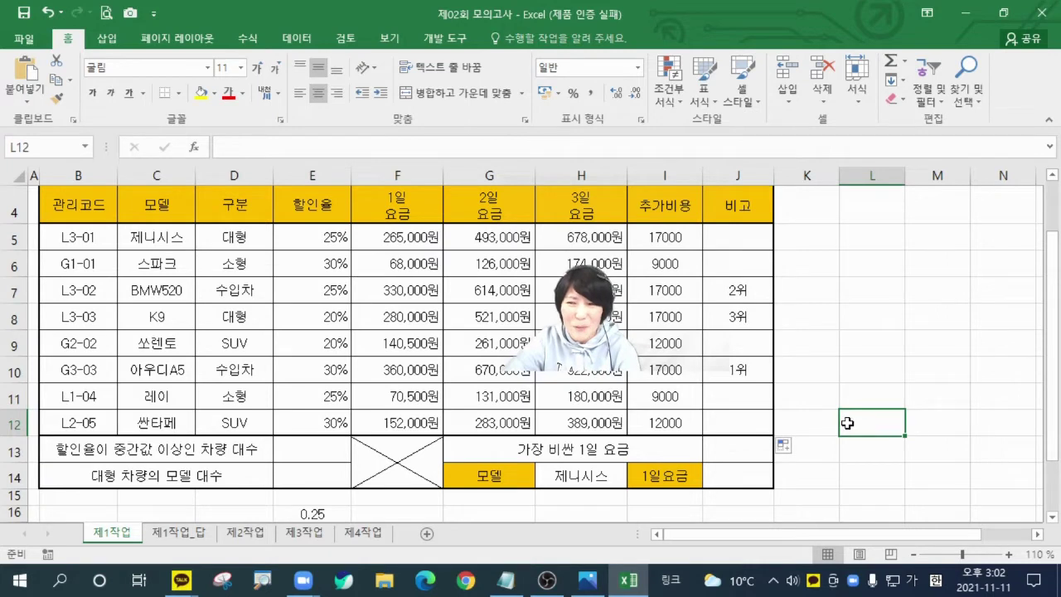
drag(572, 332, 439, 485)
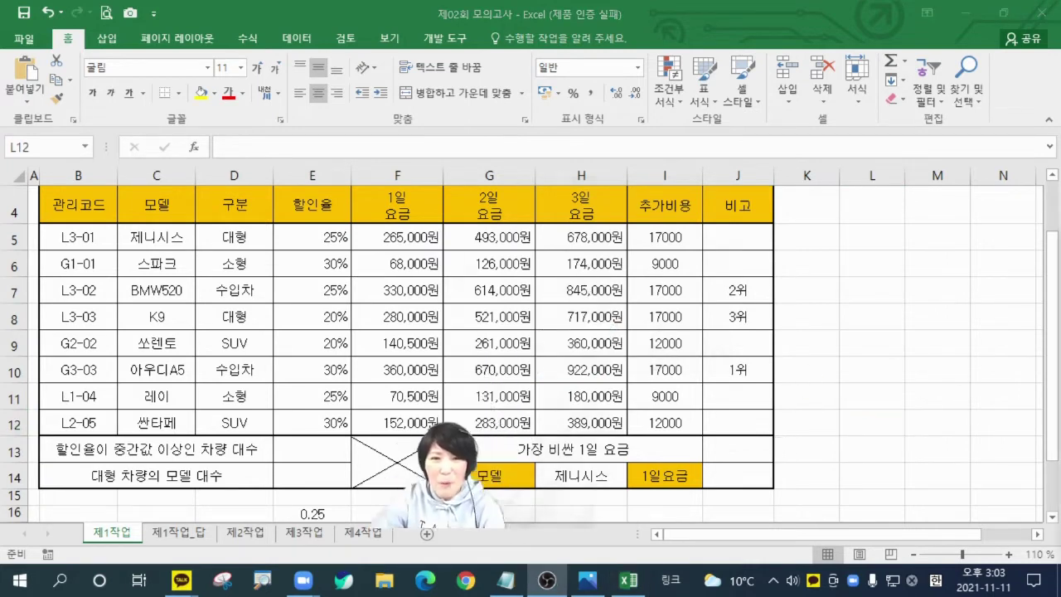
- Switch to the Photos app, show 13.jpg and read its COUNTIF, MEDIAN and DCOUNTA instructions for rows 13 and 14
click(307, 449)
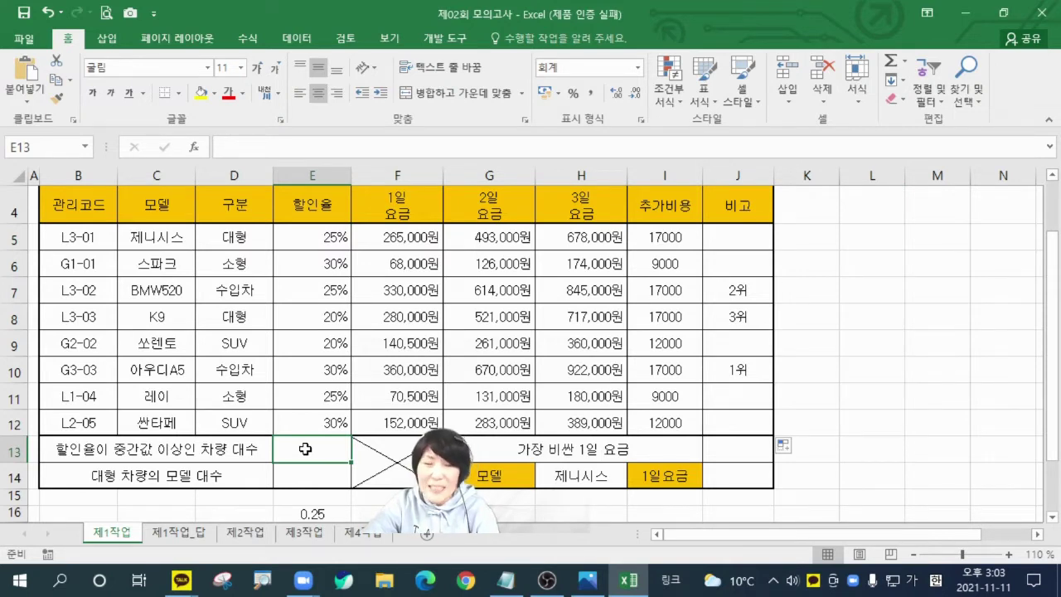
click(588, 581)
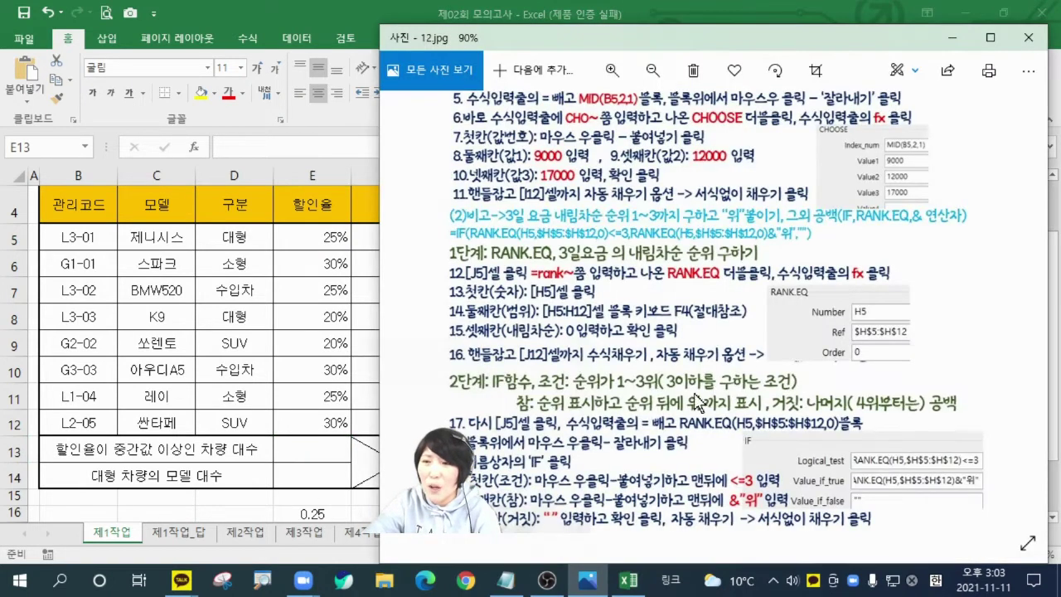
scroll(728, 296, down, 5)
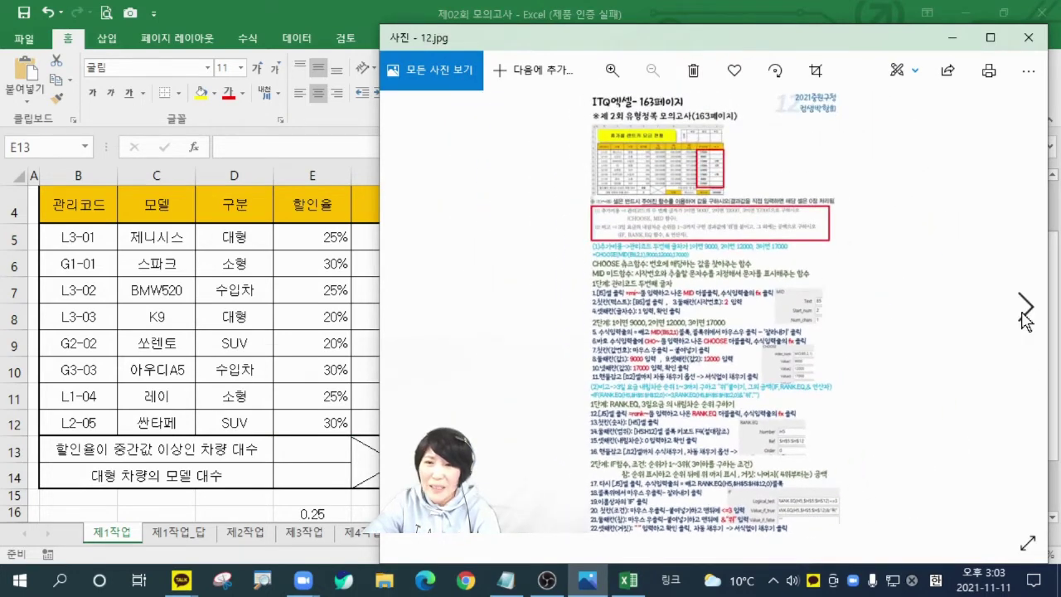
click(1026, 310)
scroll(746, 320, up, 5)
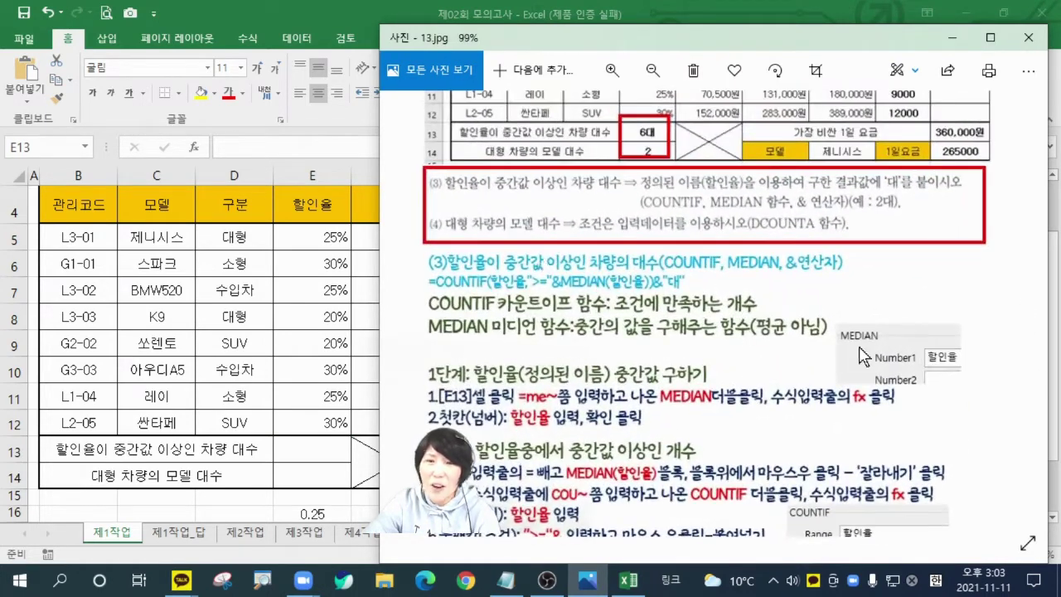
drag(456, 485, 552, 286)
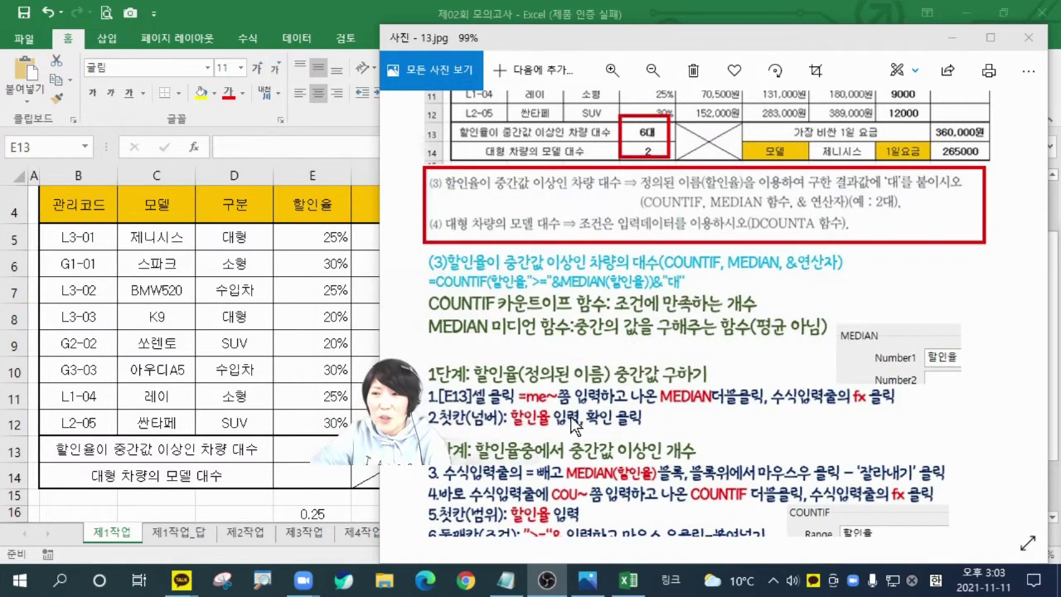
drag(575, 427, 613, 397)
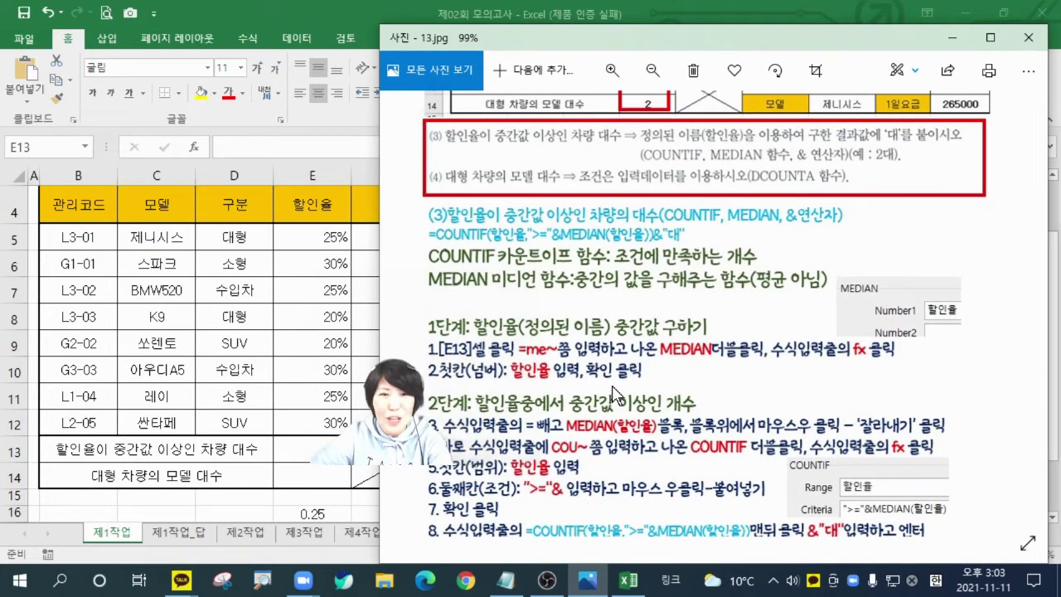
scroll(612, 394, down, 2)
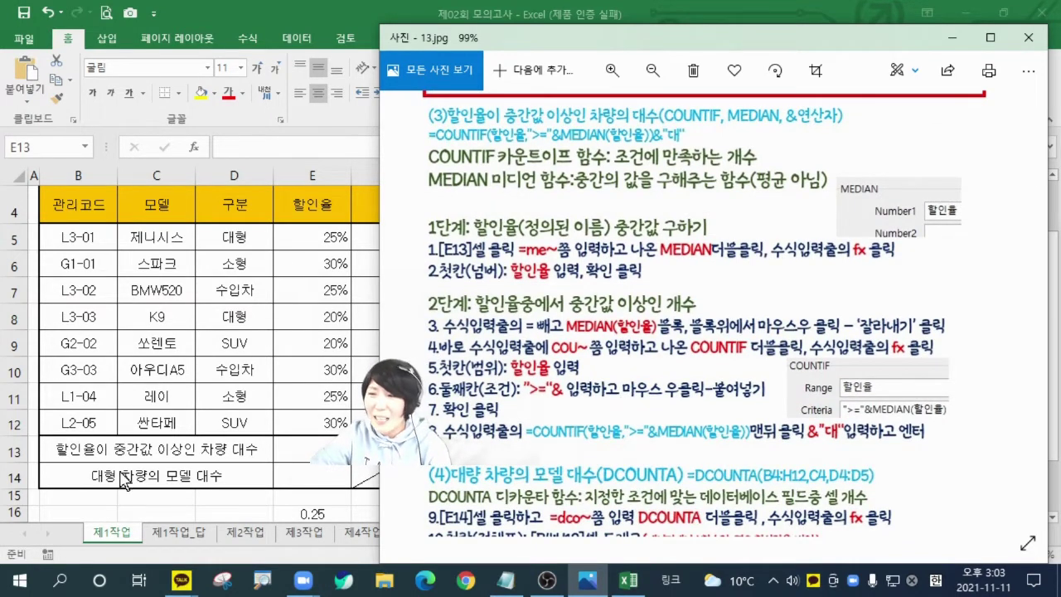
- Return to Excel and select the discount rates in E5:E12 to check the range's defined name
click(316, 448)
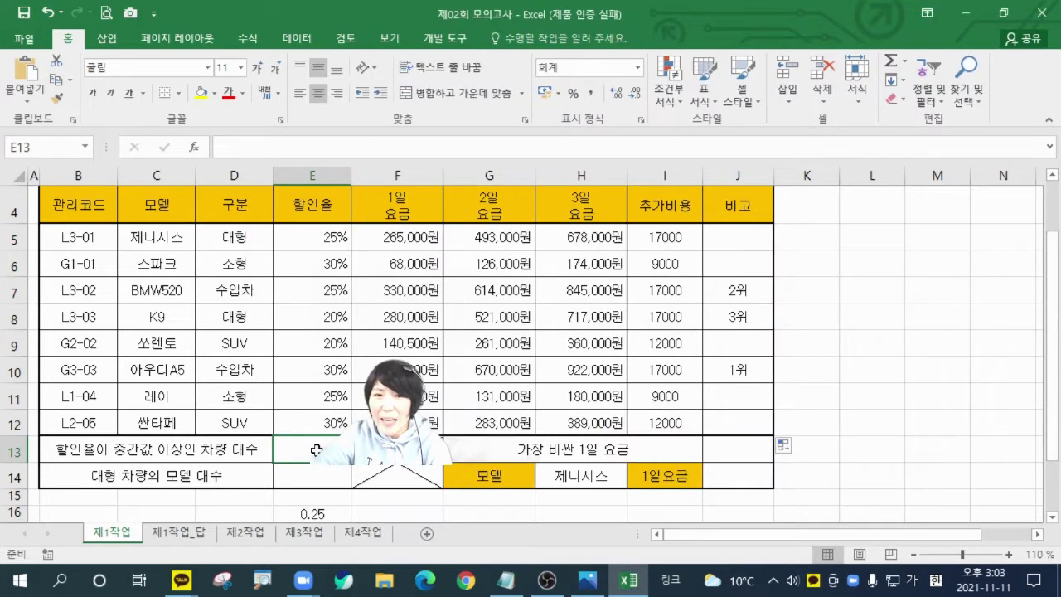
mouse_move(318, 241)
mouse_down()
mouse_move(315, 415)
mouse_move(328, 423)
mouse_move(315, 252)
mouse_up()
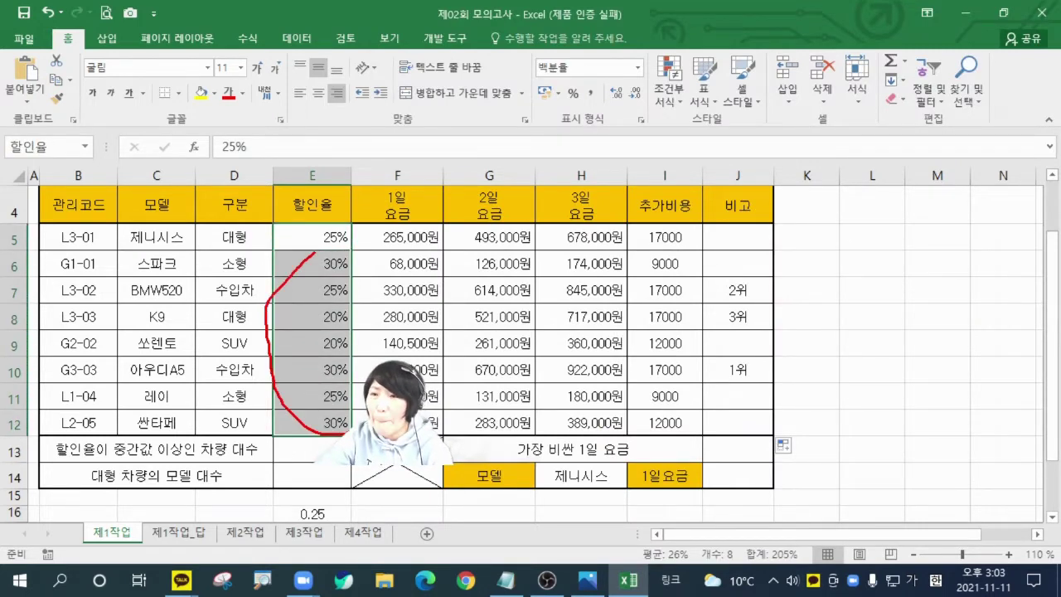
drag(345, 314, 335, 426)
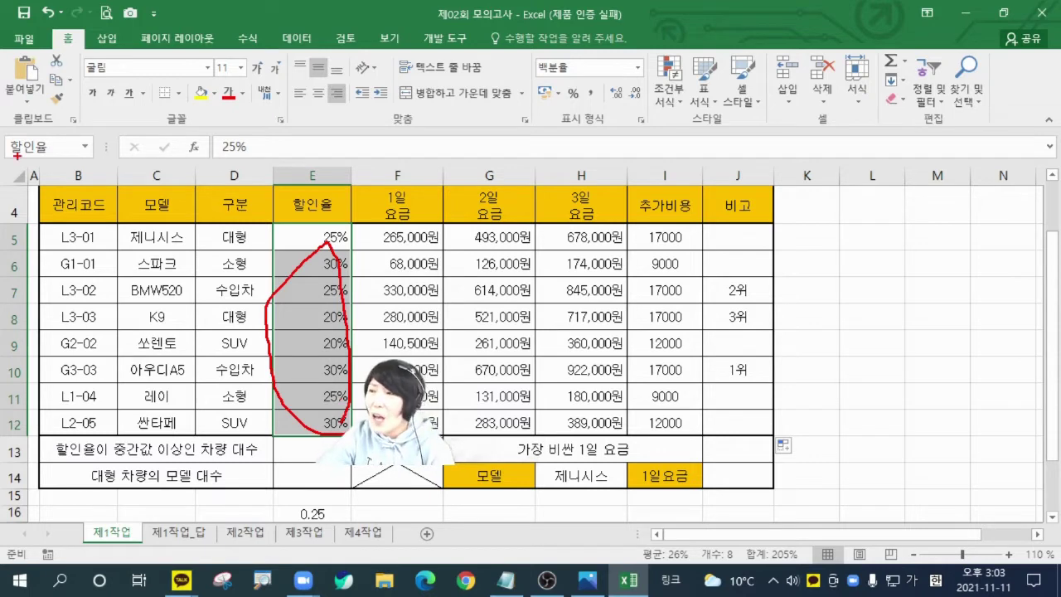
drag(73, 174, 58, 166)
mouse_move(315, 289)
mouse_down()
mouse_move(83, 157)
mouse_move(100, 180)
mouse_up()
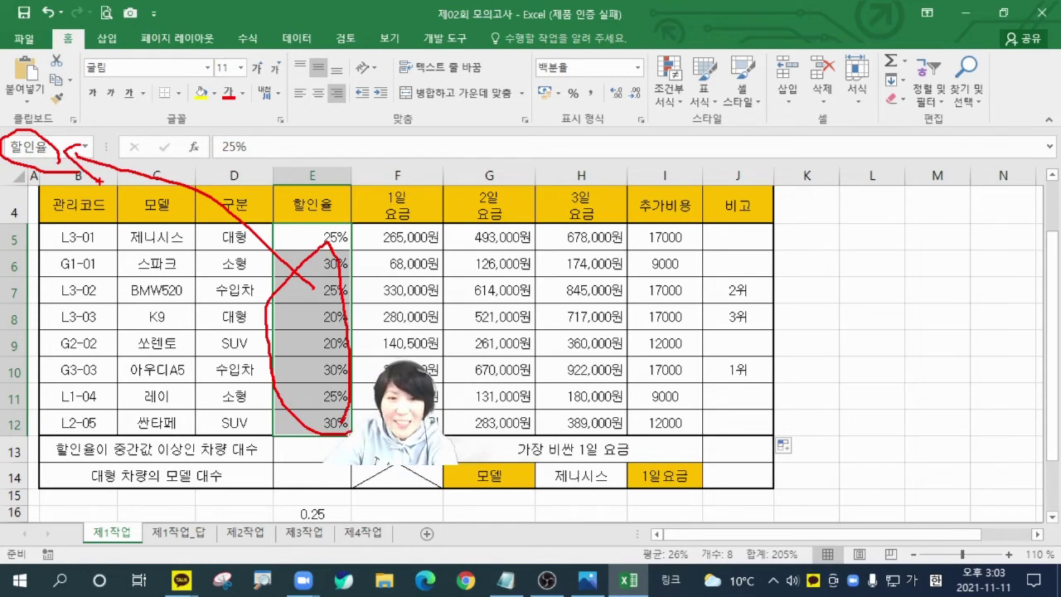
key(Escape)
click(330, 476)
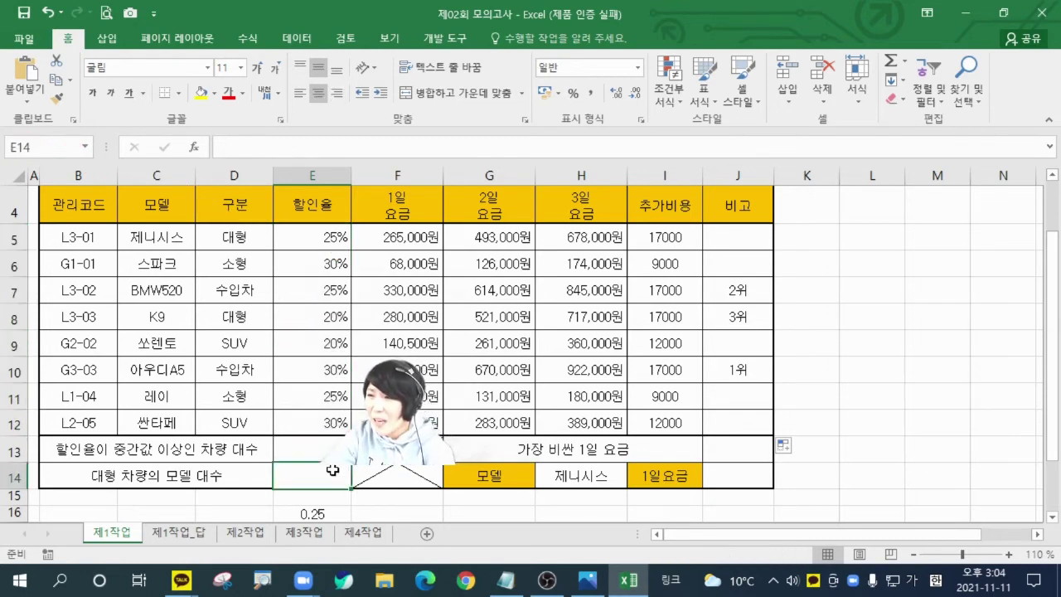
- Insert the MEDIAN function in E13 and open its function arguments
click(318, 456)
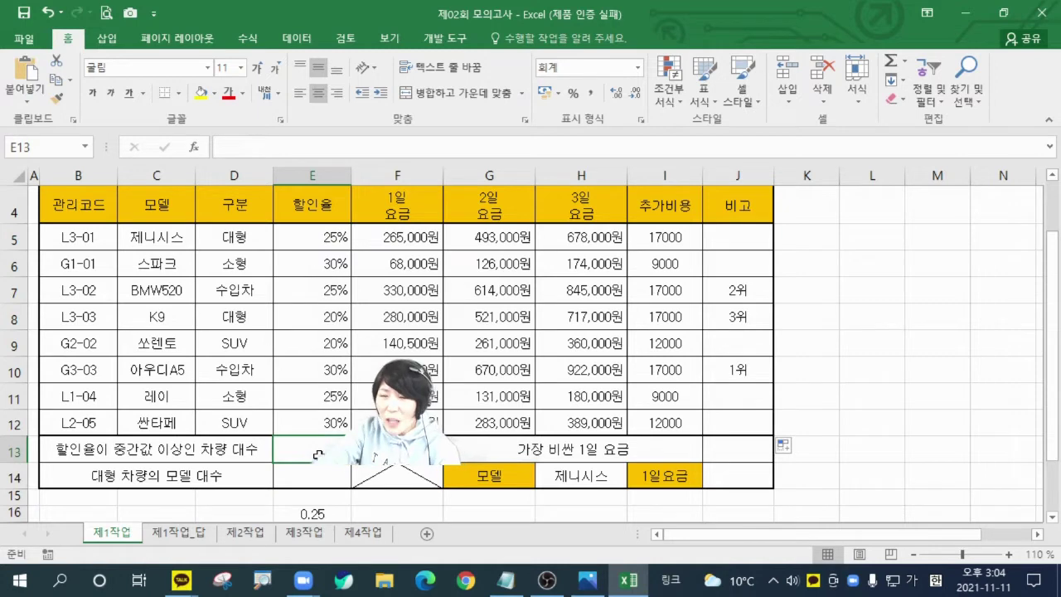
text(=)
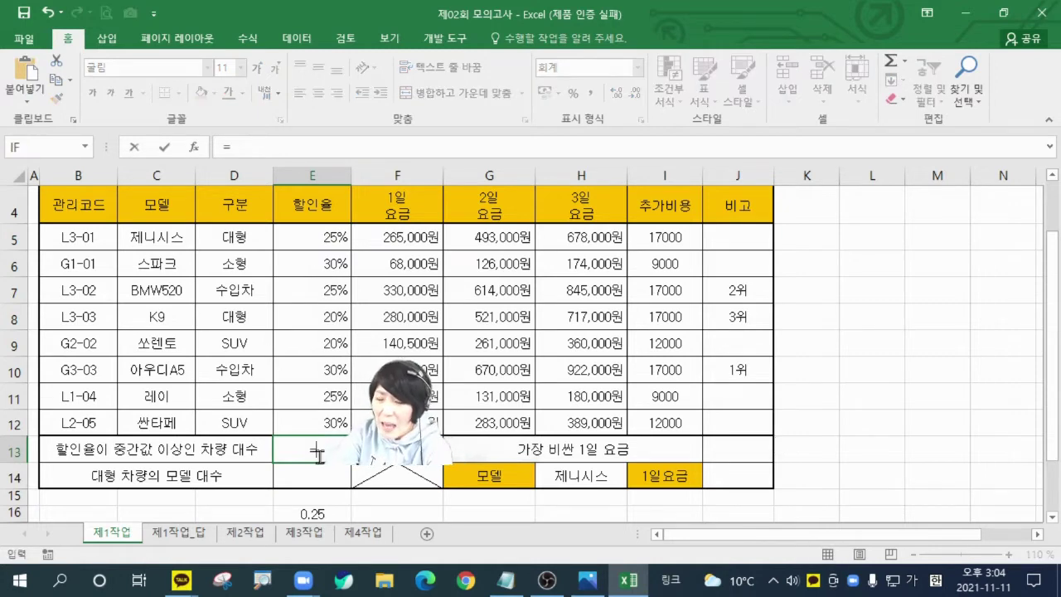
text(me)
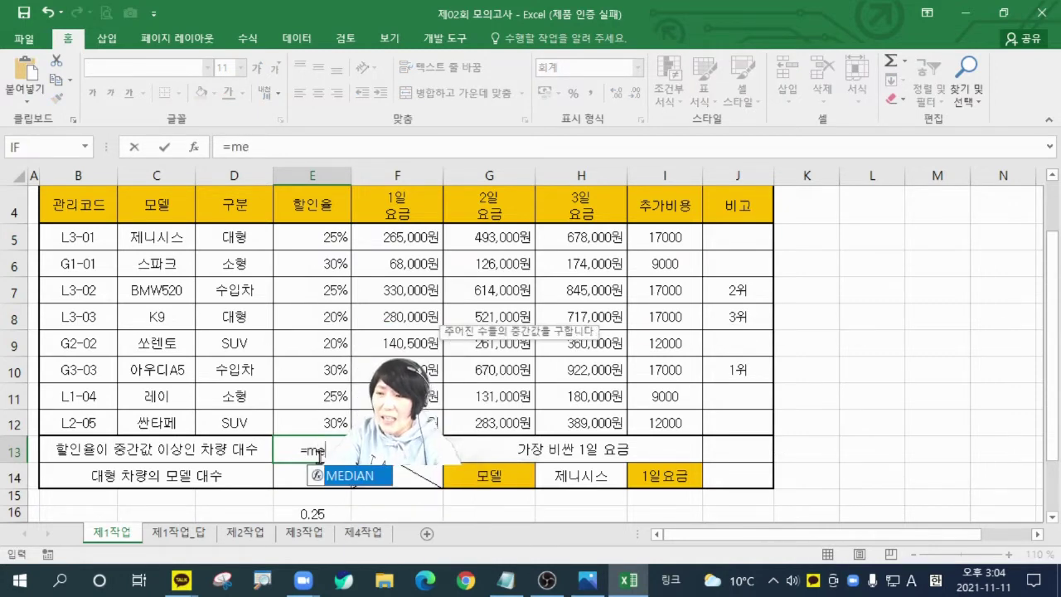
double_click(339, 470)
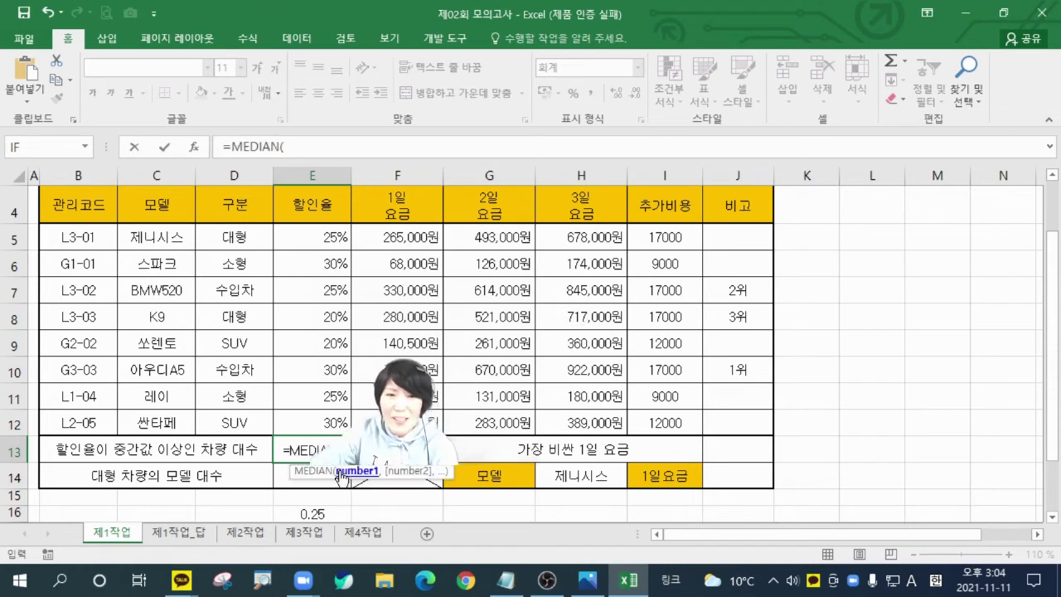
click(192, 146)
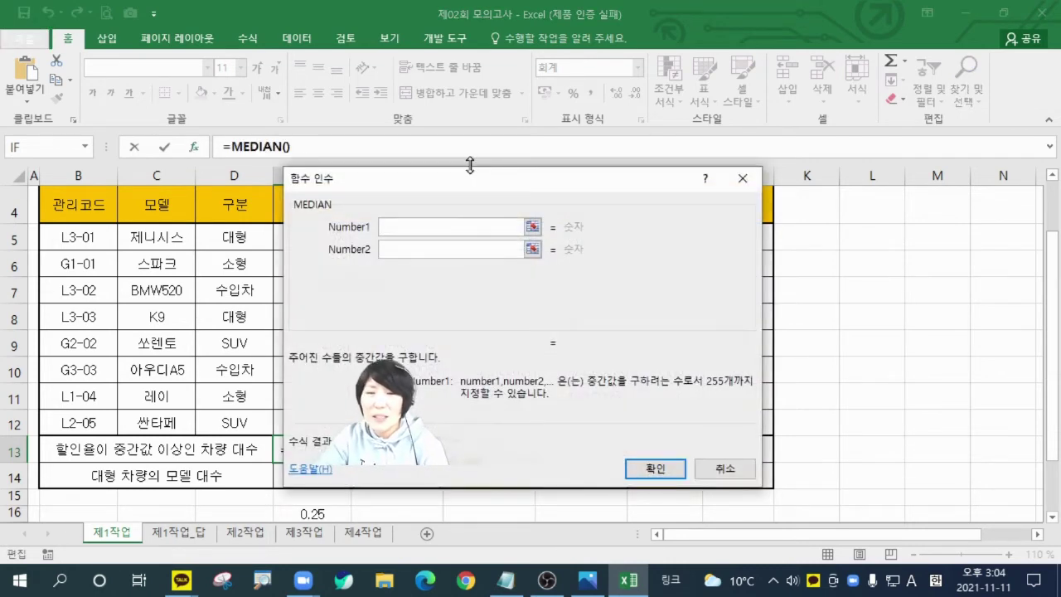
drag(462, 181, 558, 286)
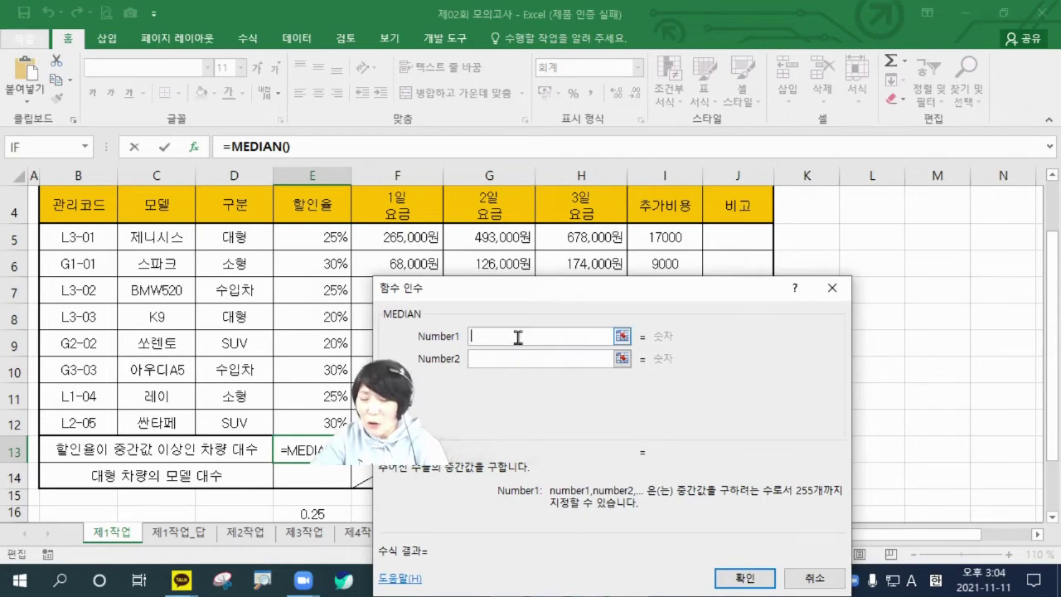
- Set MEDIAN's Number1 argument to 할인율, accept the formula and show E13 with two decimal places
text(할인ㅇ)
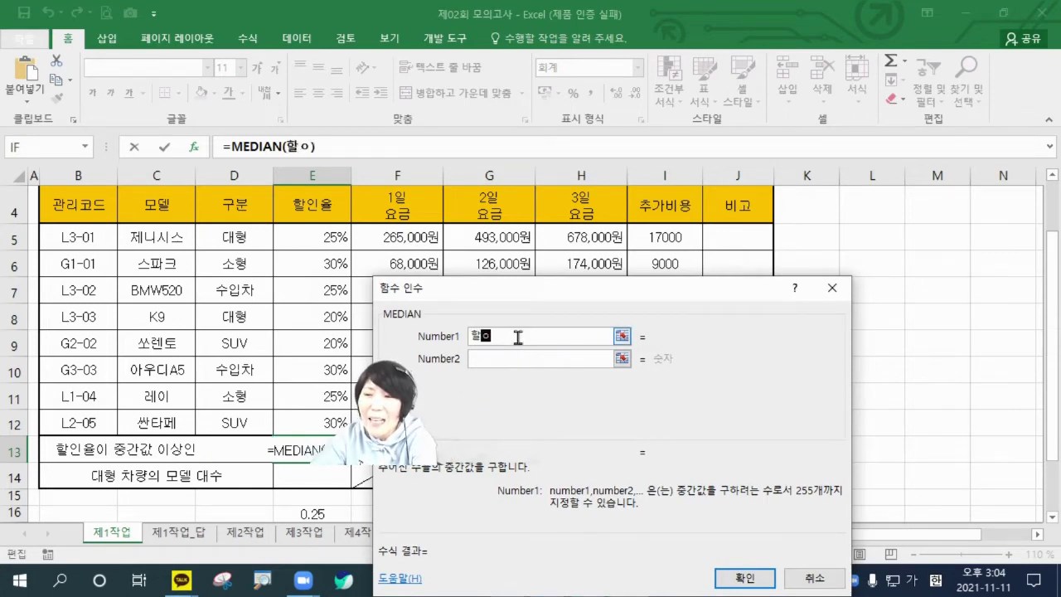
text(ㅠㄹ)
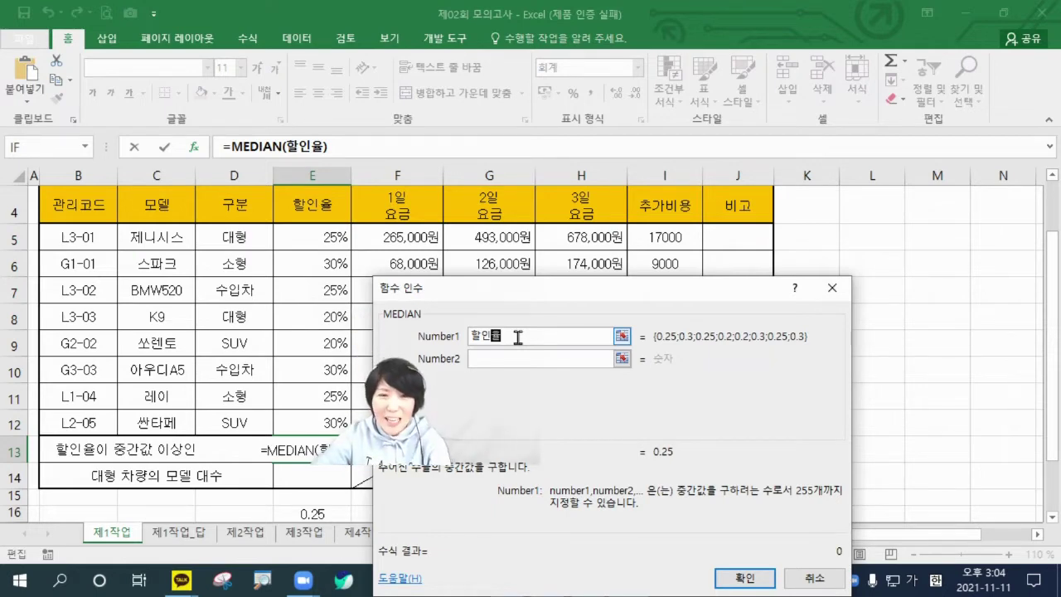
click(743, 577)
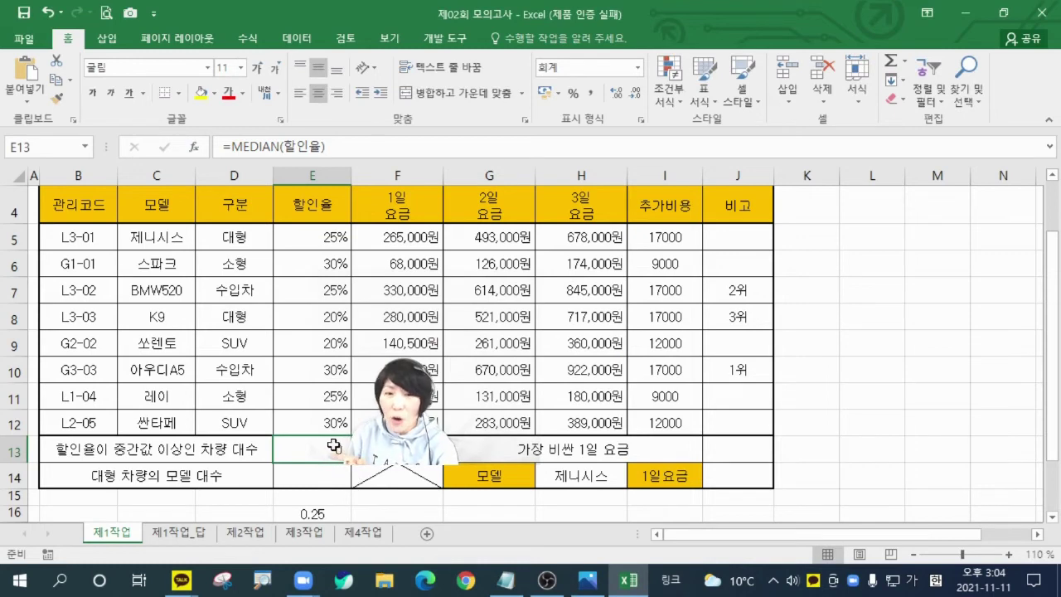
click(616, 94)
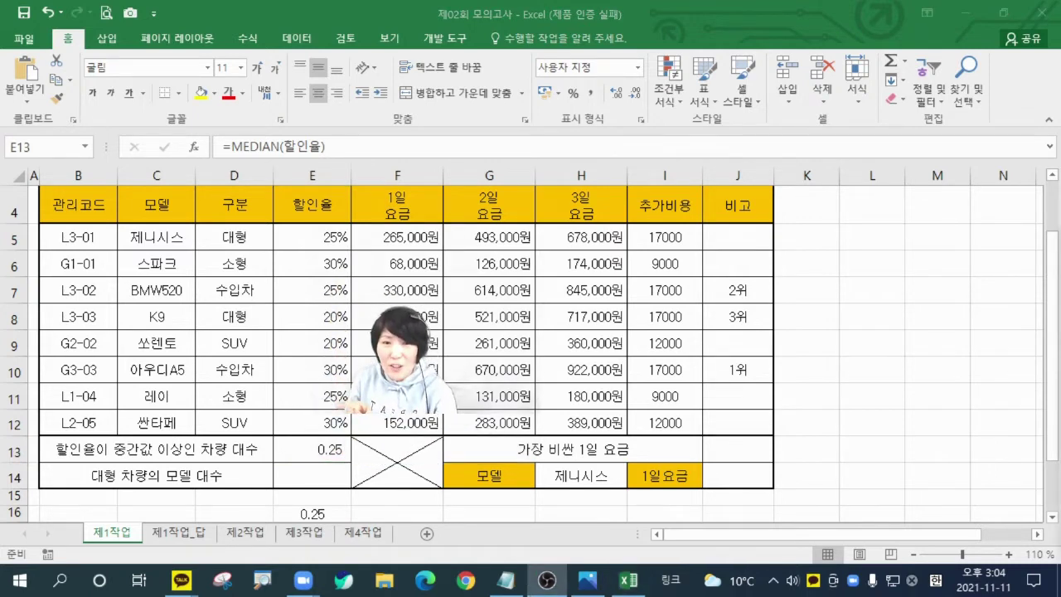
- Cut MEDIAN(할인율) out of the E13 formula, keeping the equals sign
drag(231, 146, 354, 148)
right_click(276, 146)
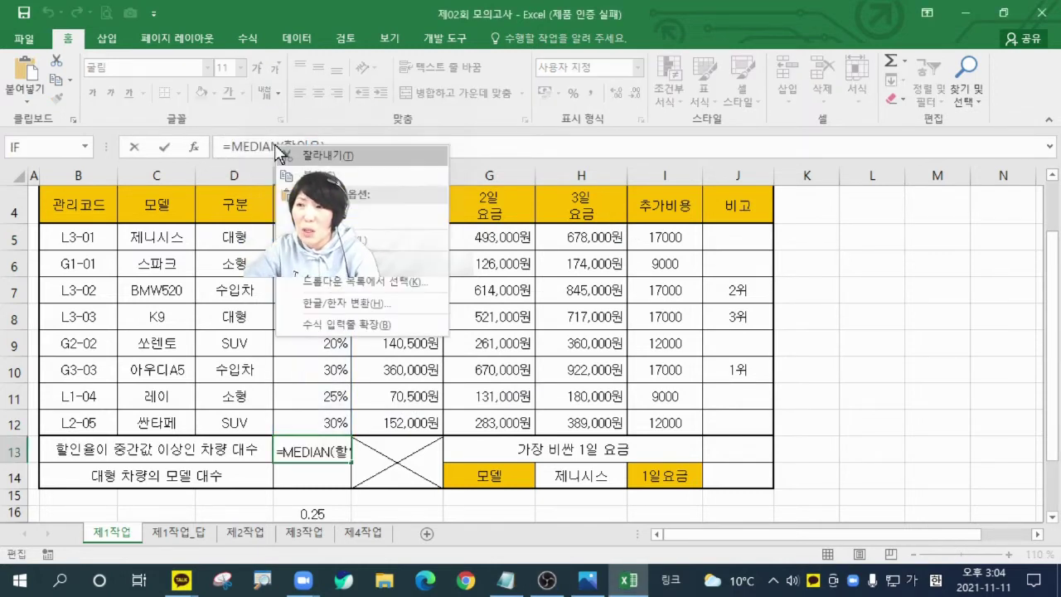
click(323, 156)
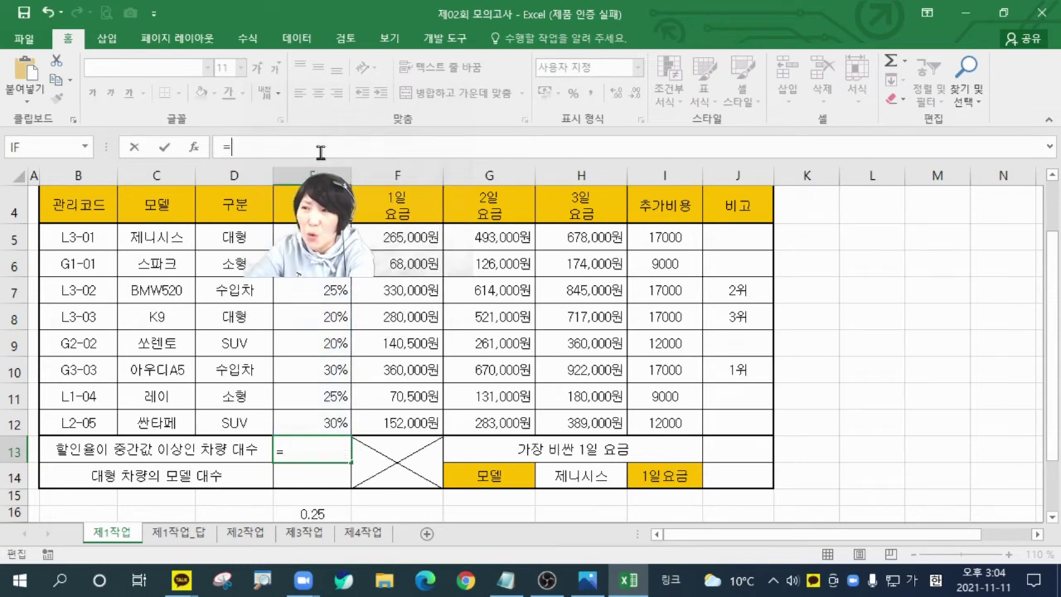
- Insert the COUNTIF function after the equals sign in E13 and open its function arguments with Range left empty
key(Hangul)
text(cou)
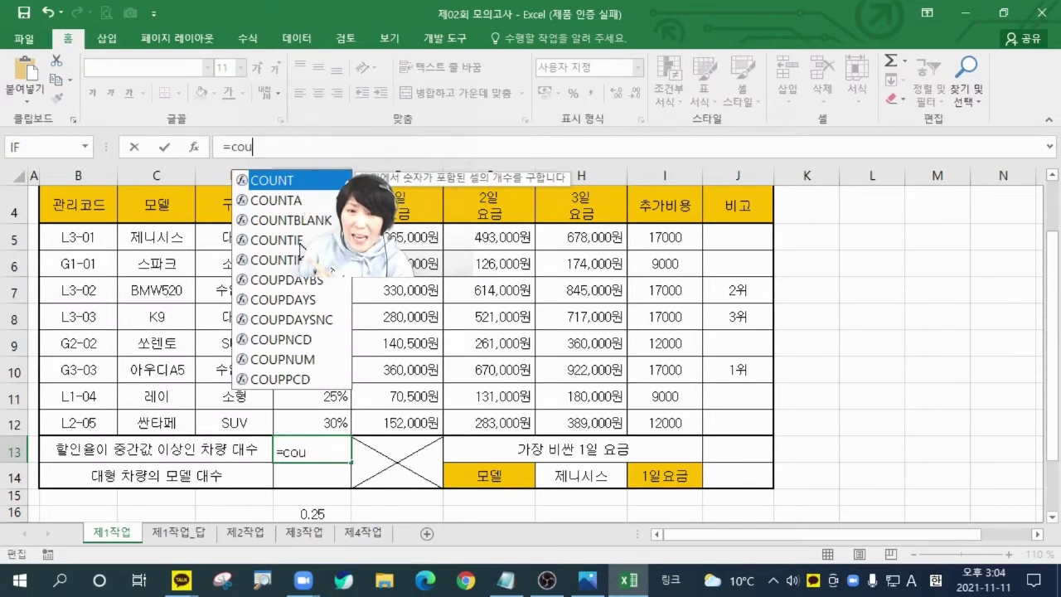
double_click(301, 240)
click(199, 149)
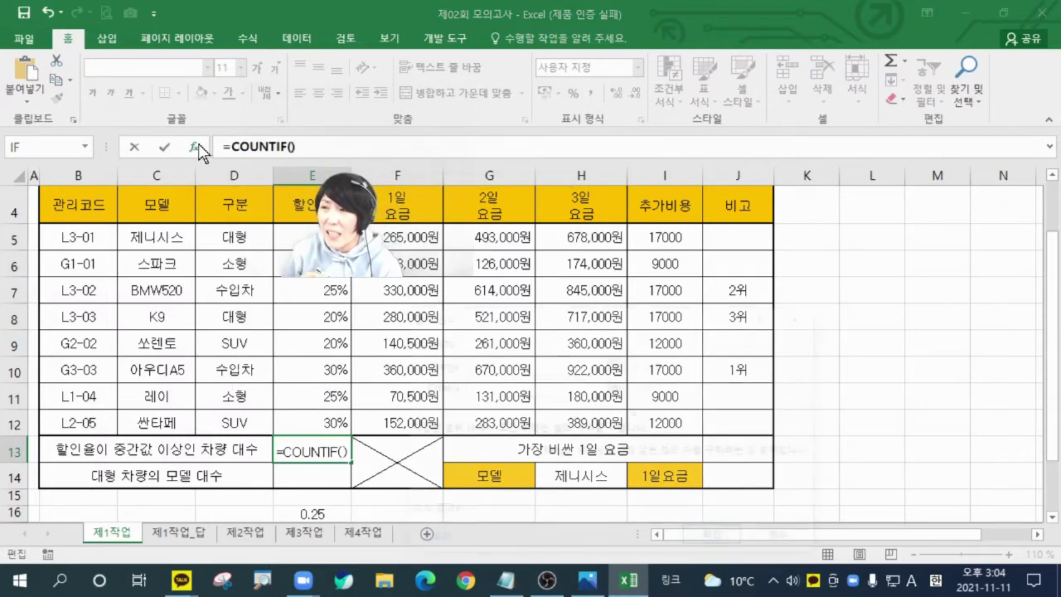
click(593, 297)
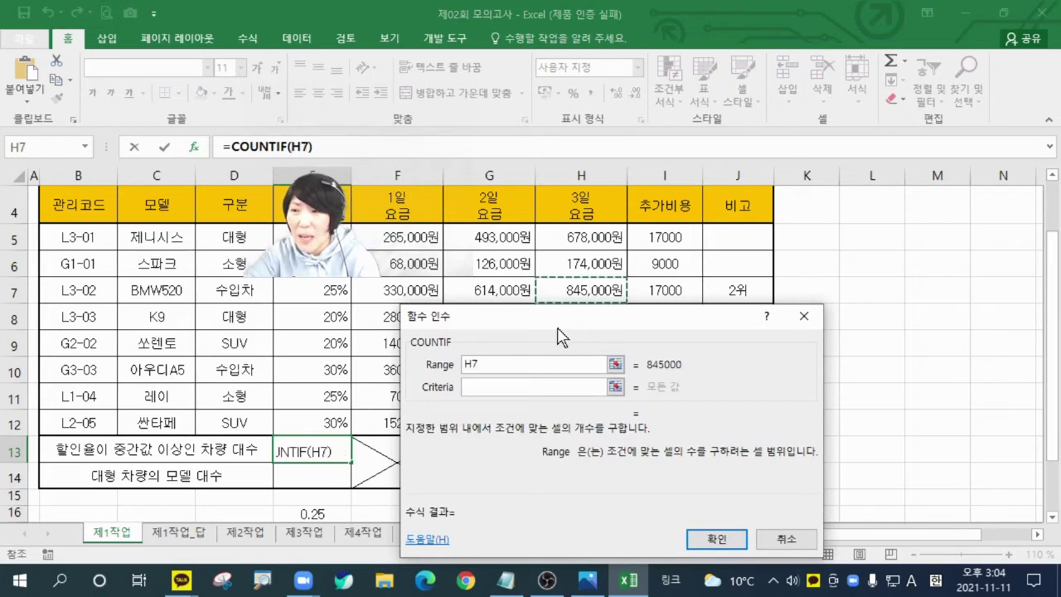
click(514, 363)
key(BackSpace)
key(BackSpace)
drag(517, 319, 489, 188)
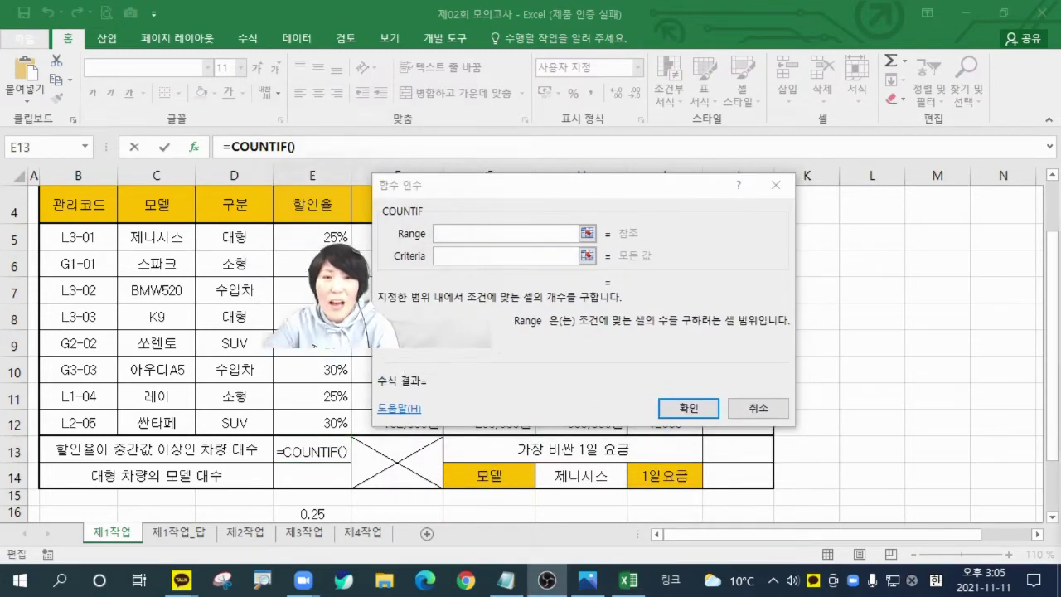
- Set COUNTIF's Range argument to the defined name 할인율
click(486, 234)
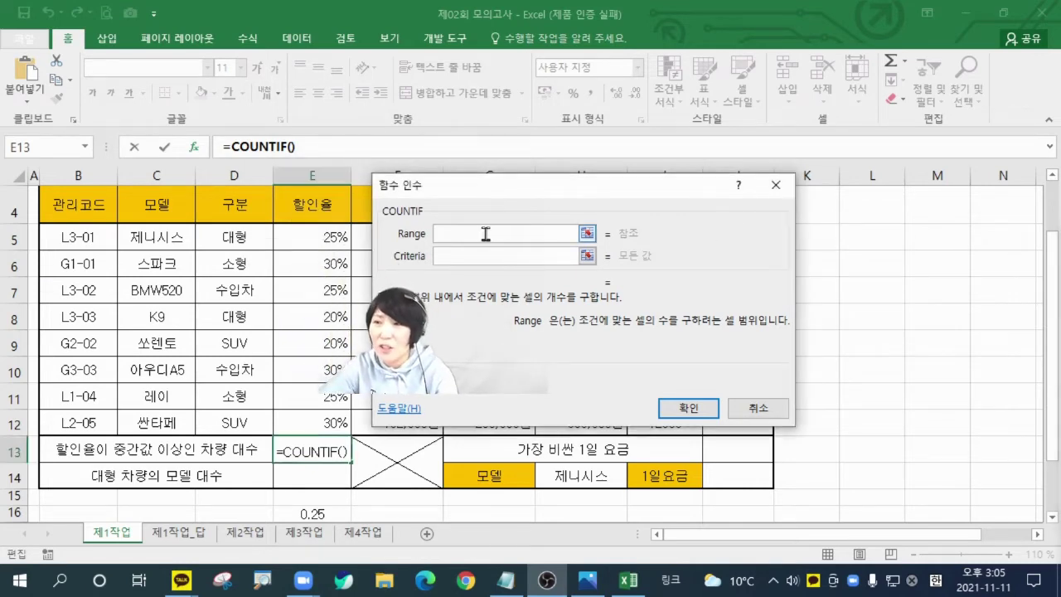
text(dk)
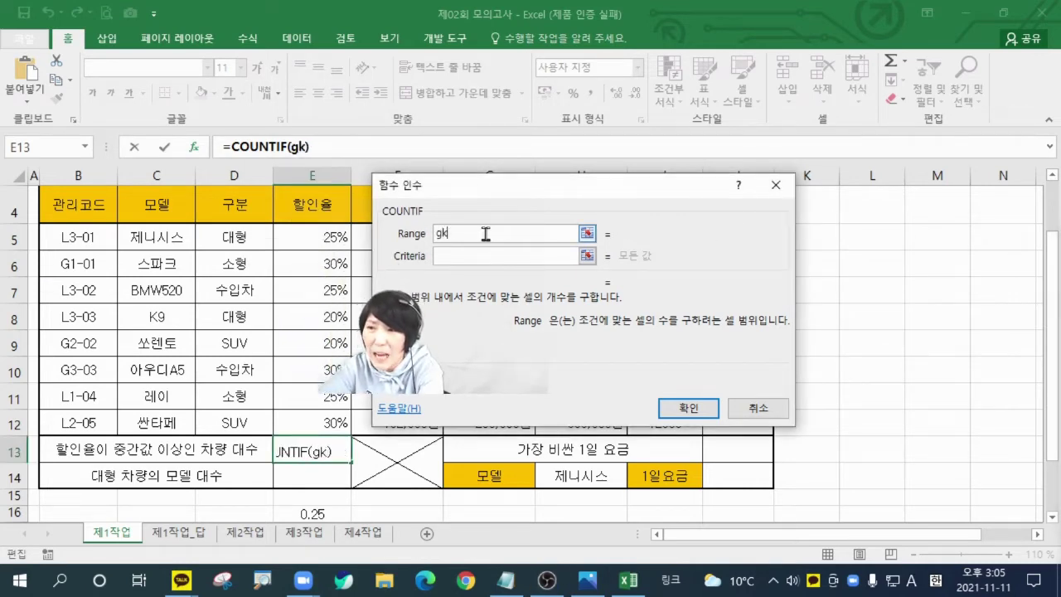
key(BackSpace)
key(BackSpace)
key(Hangul)
text(할ㅇ인율)
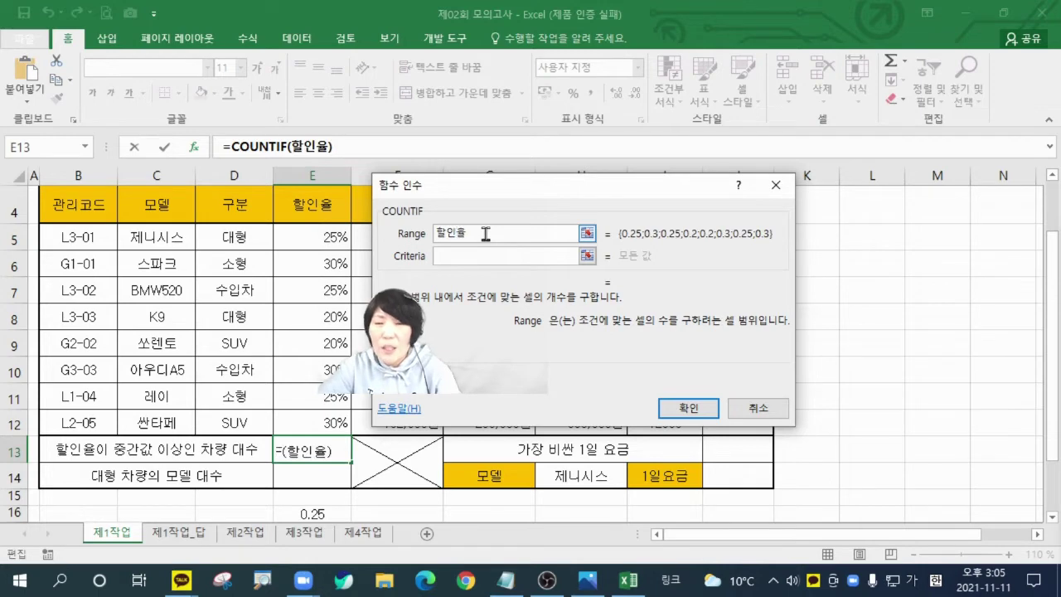
- Set COUNTIF's Criteria to ">="&MEDIAN(할인율), pasting the cut MEDIAN part after the ampersand, and accept the formula
click(478, 259)
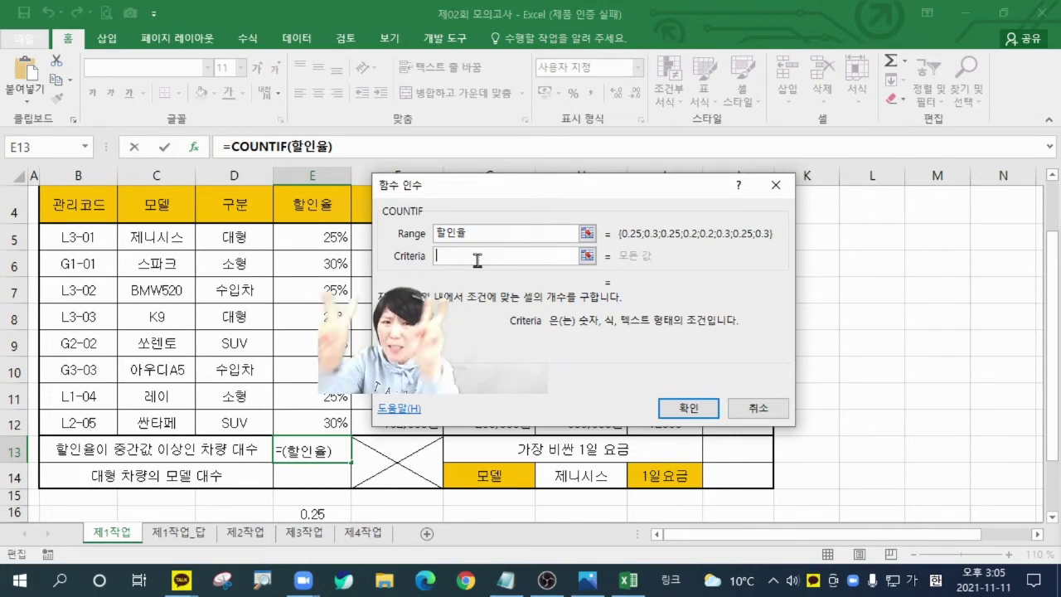
text(")
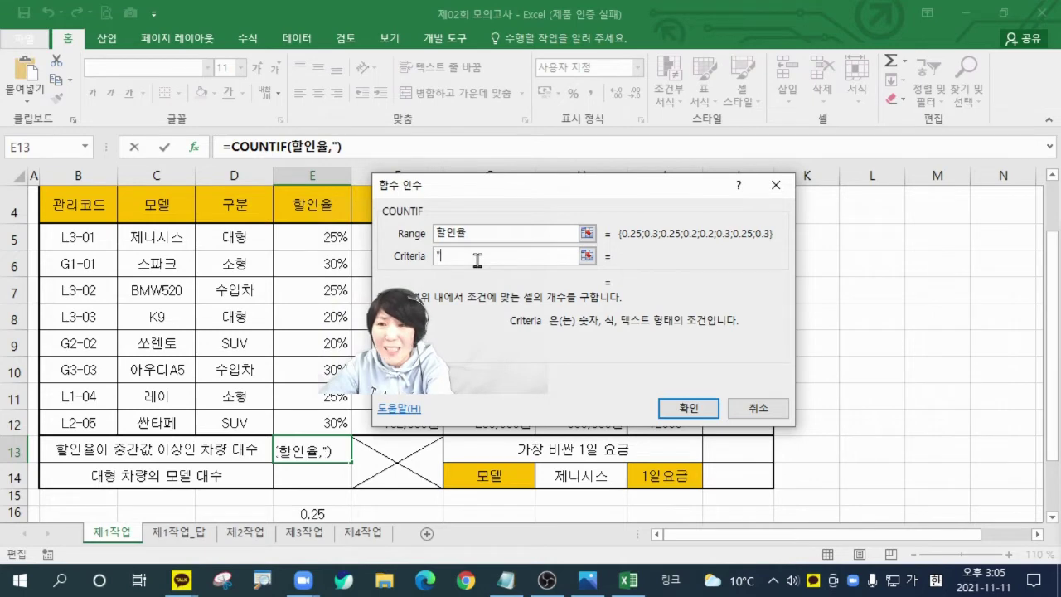
text(>=")
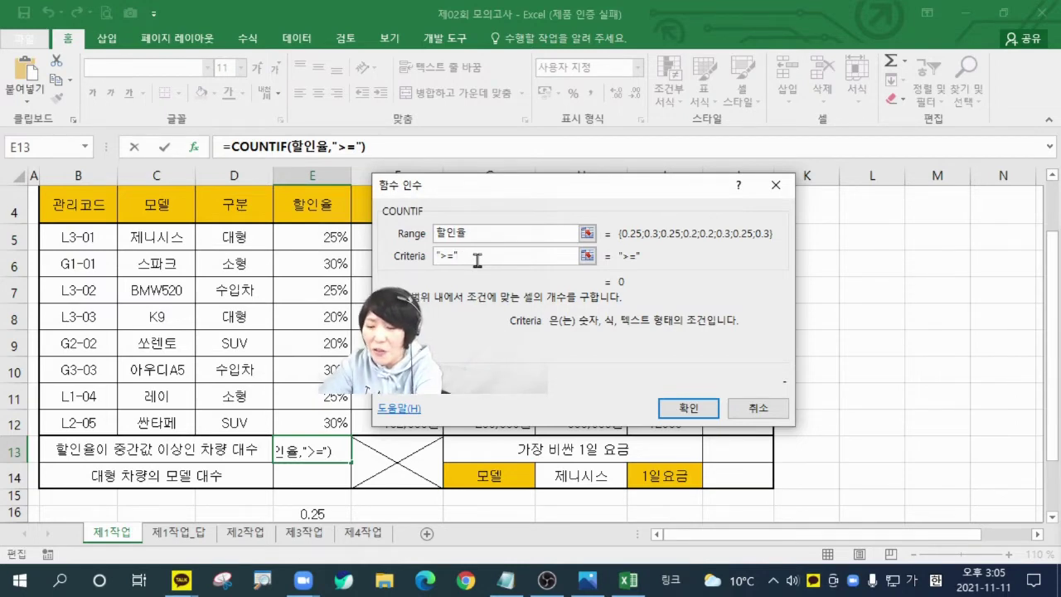
text(&)
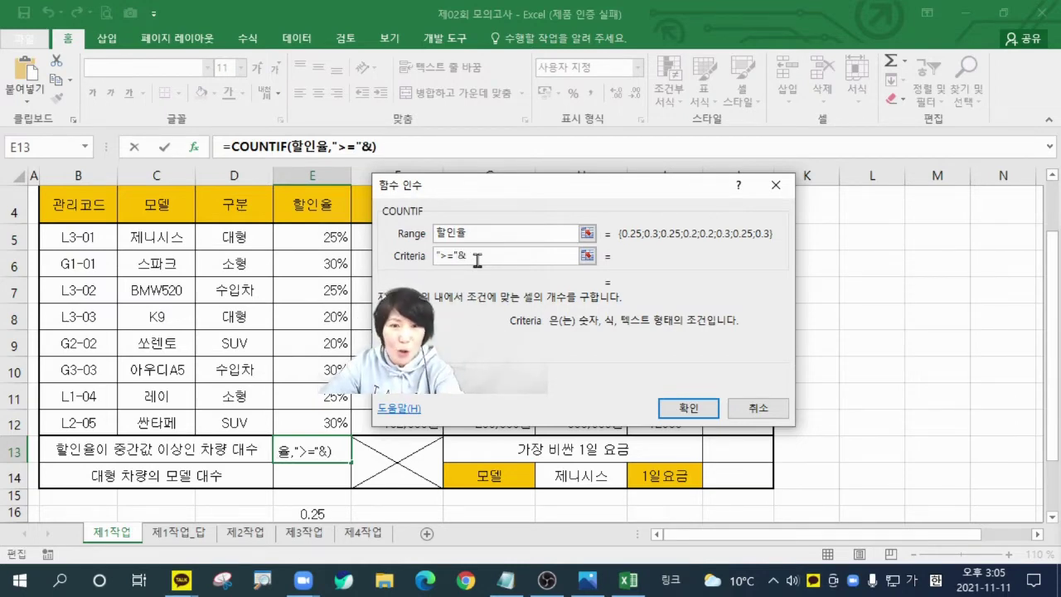
right_click(478, 260)
click(522, 315)
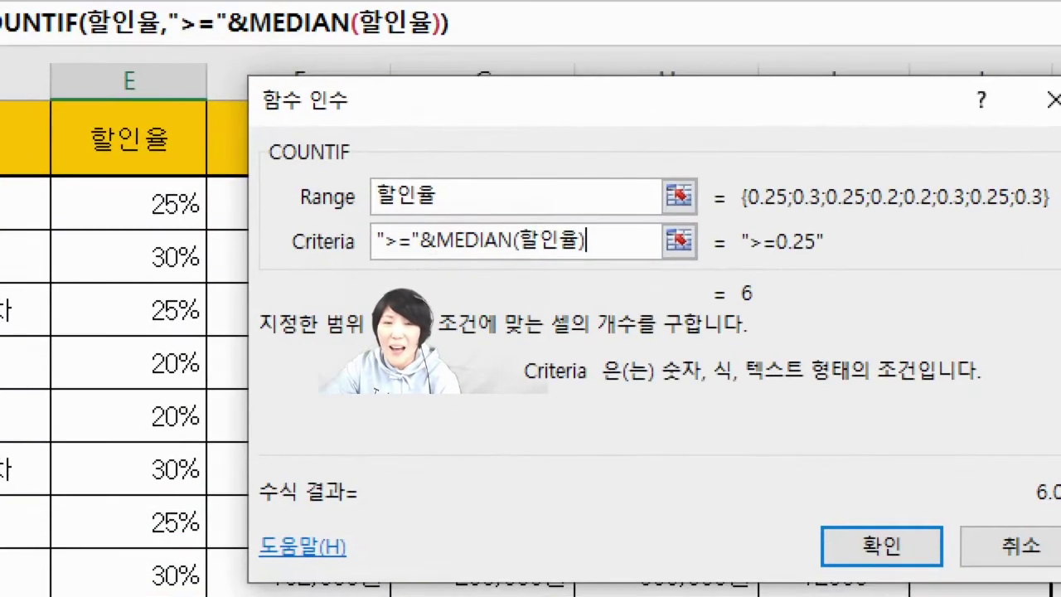
drag(374, 262, 572, 260)
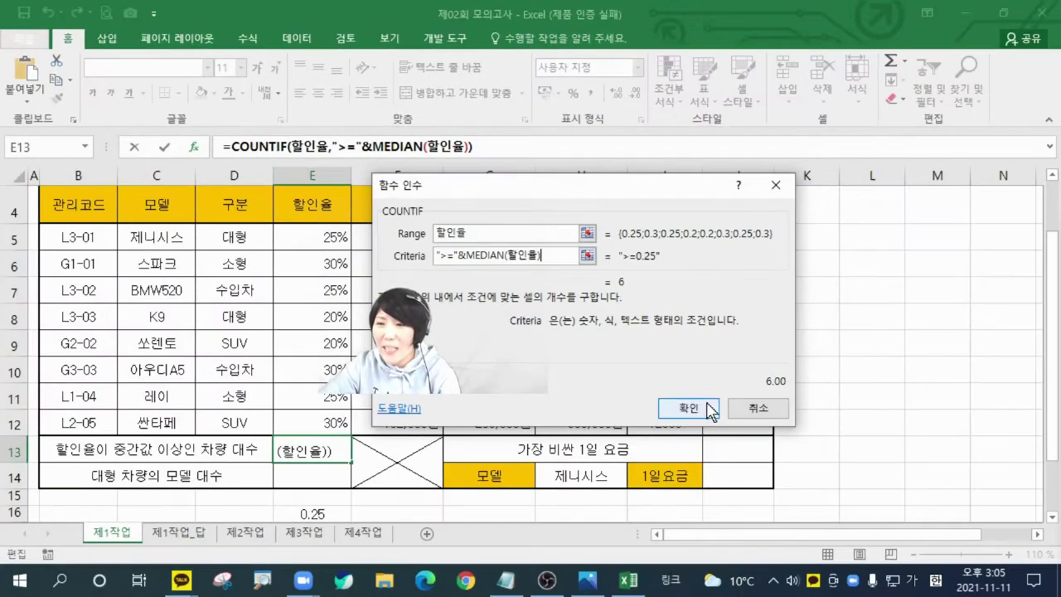
click(881, 546)
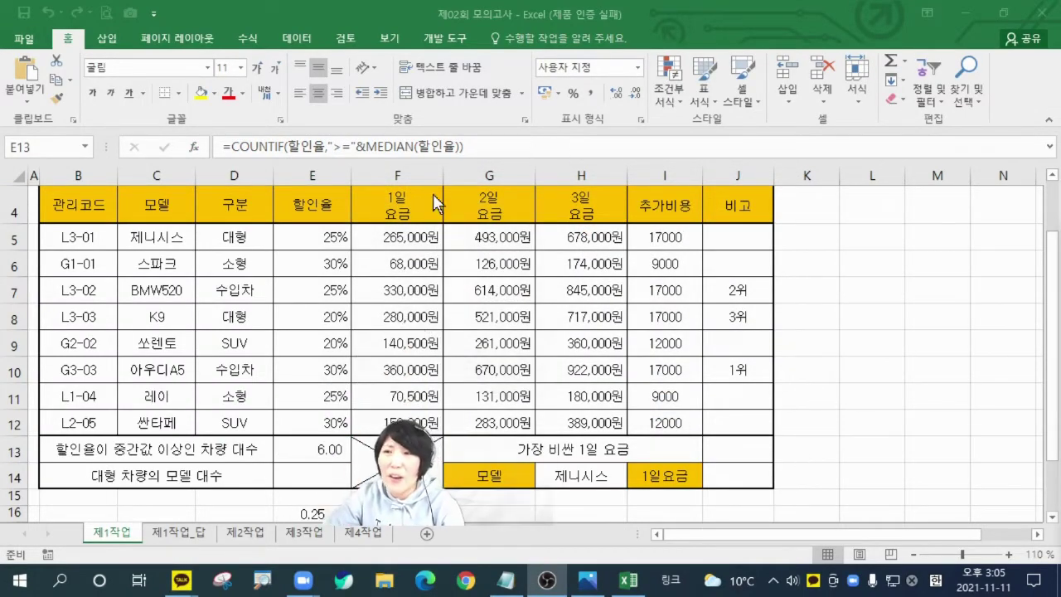
- Reduce the number format of E13 to no decimal places
click(303, 449)
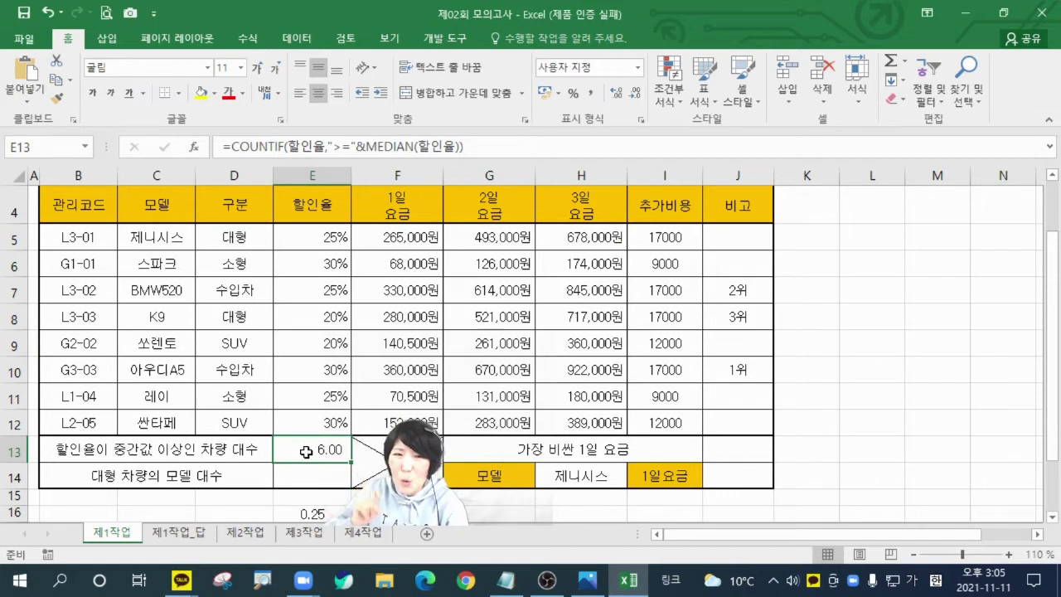
click(634, 94)
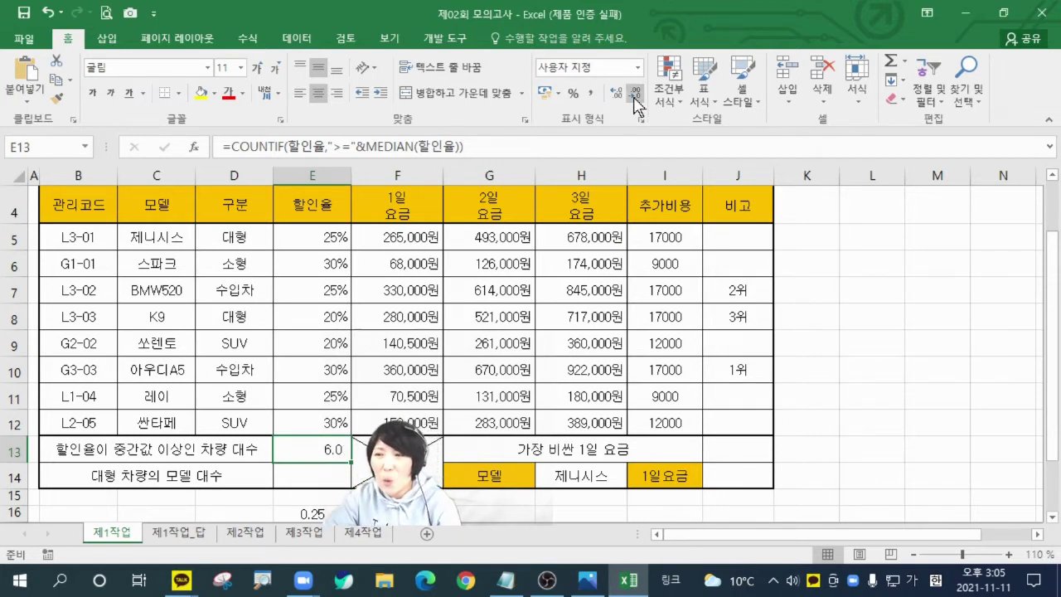
click(634, 93)
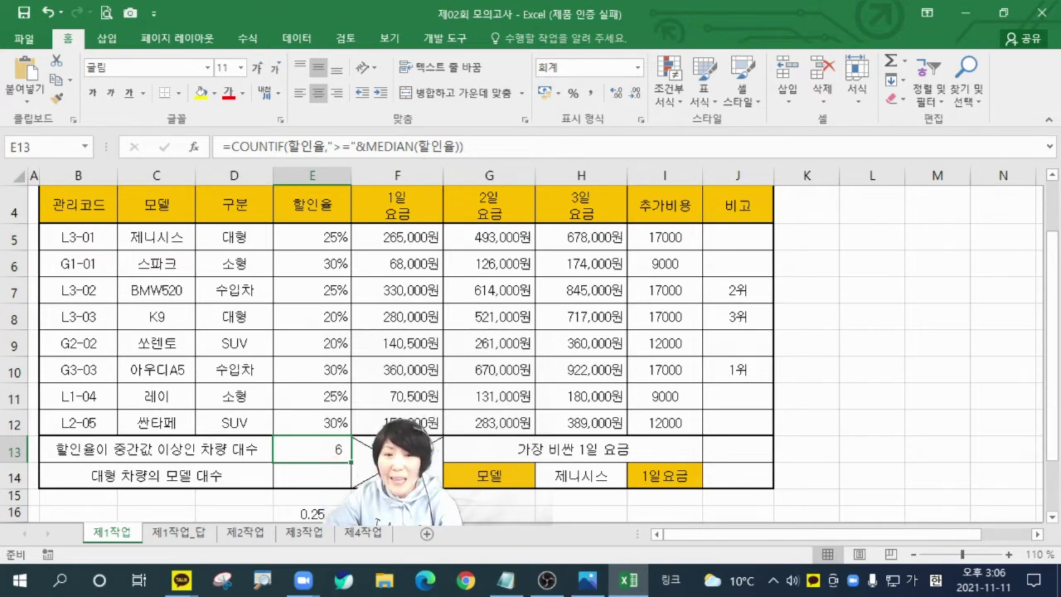
- Append &"대" to the end of the COUNTIF formula in E13 and commit it
key(alt+Tab)
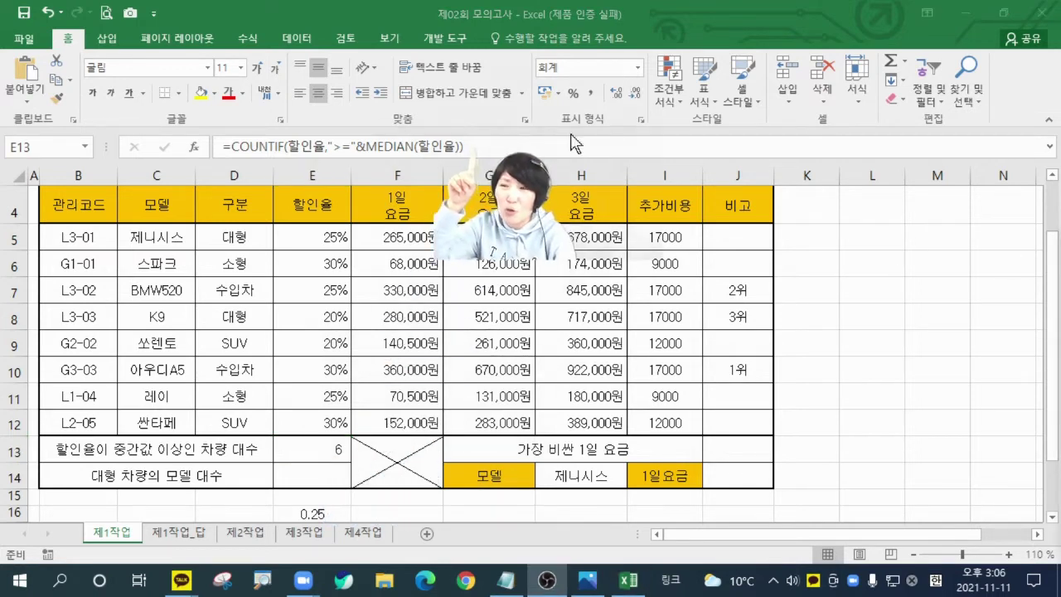
key(alt+Tab)
click(514, 147)
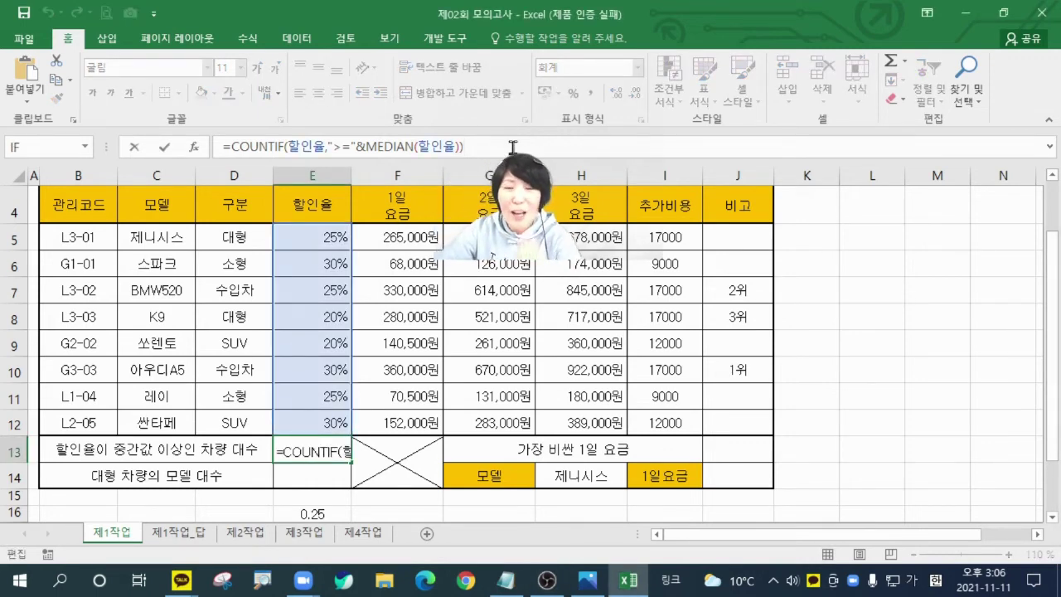
text(&)
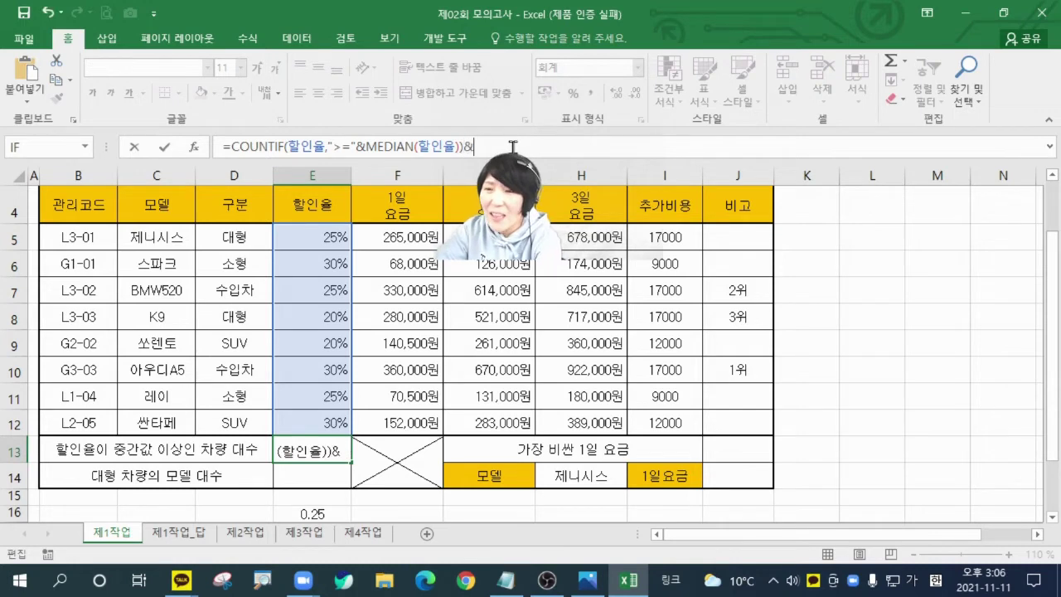
text(")
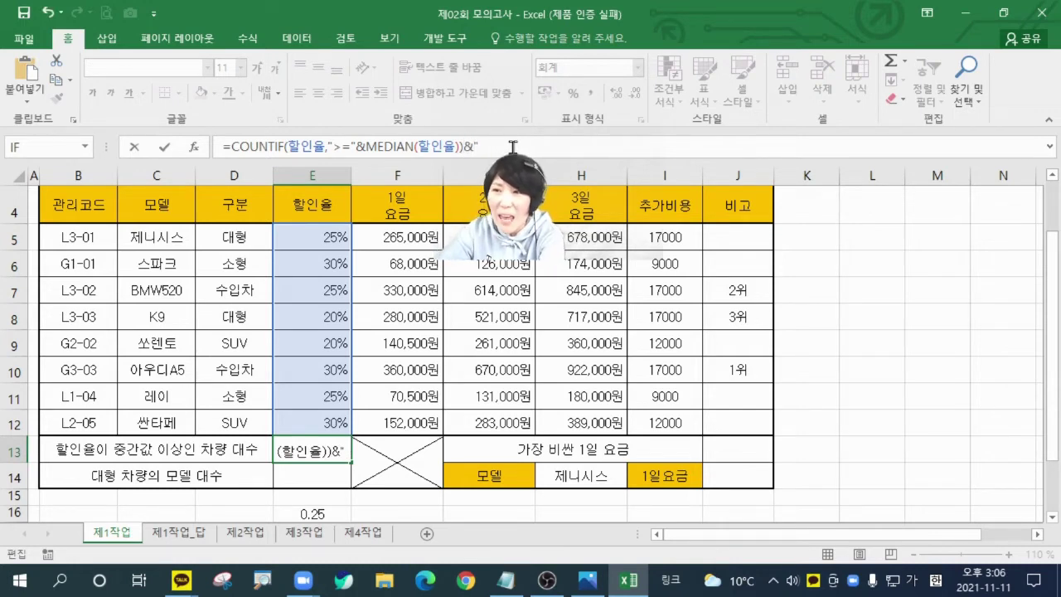
key(Hangul)
text(eo)
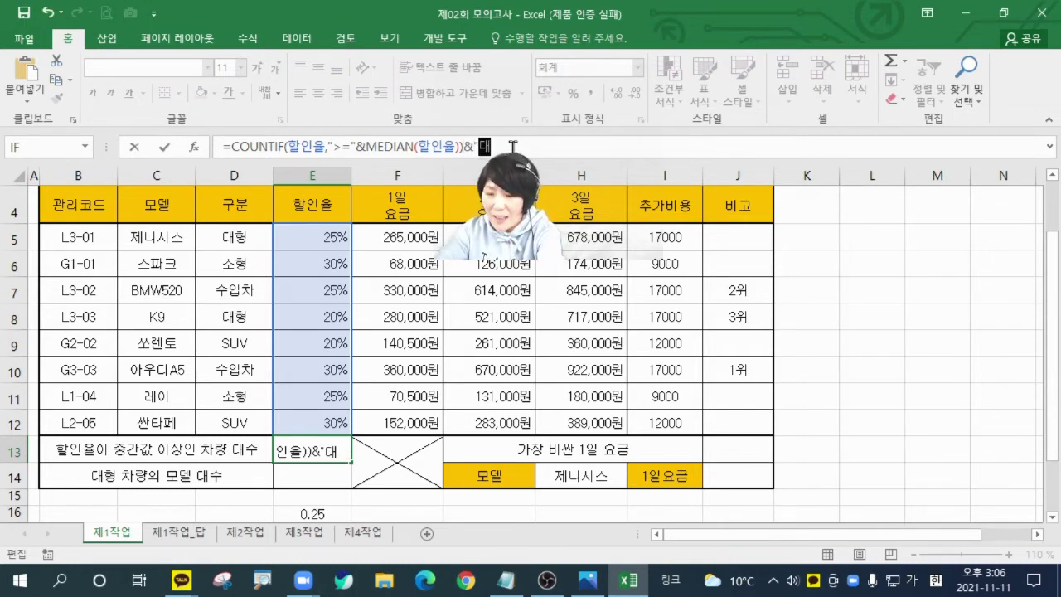
text(")
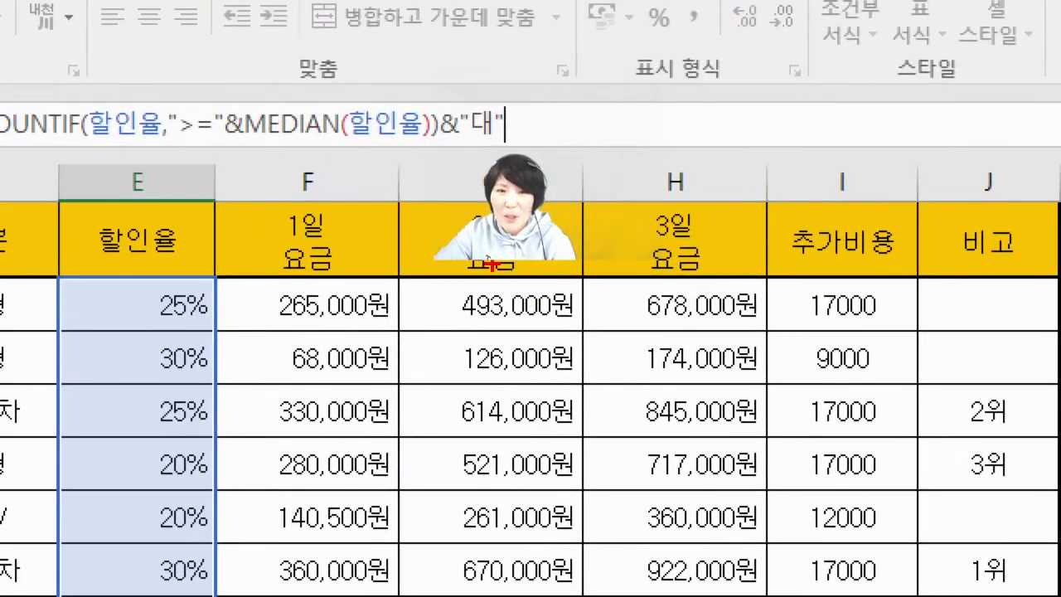
drag(421, 142, 529, 144)
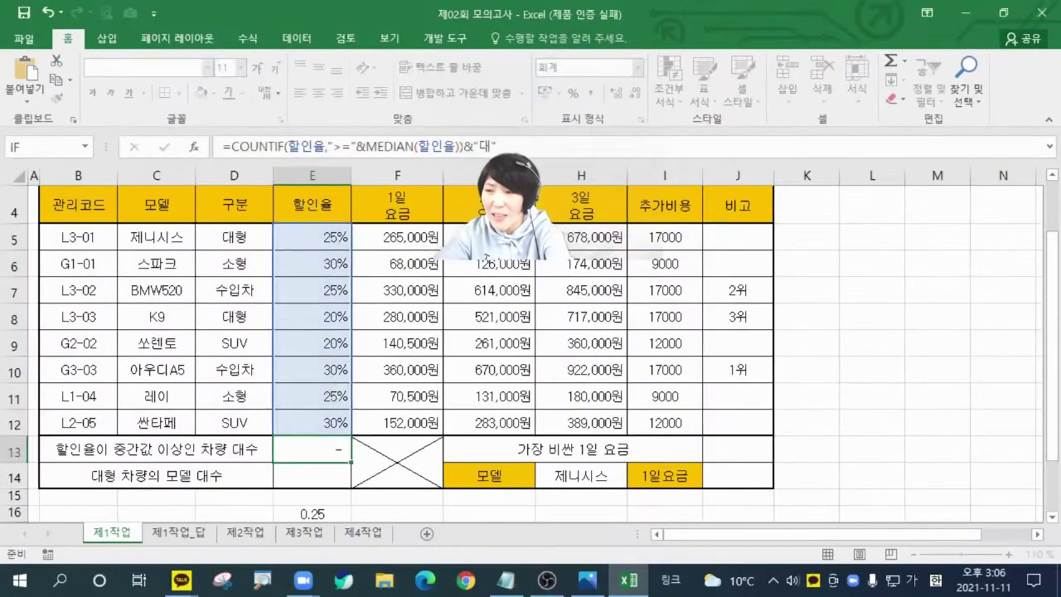
key(Return)
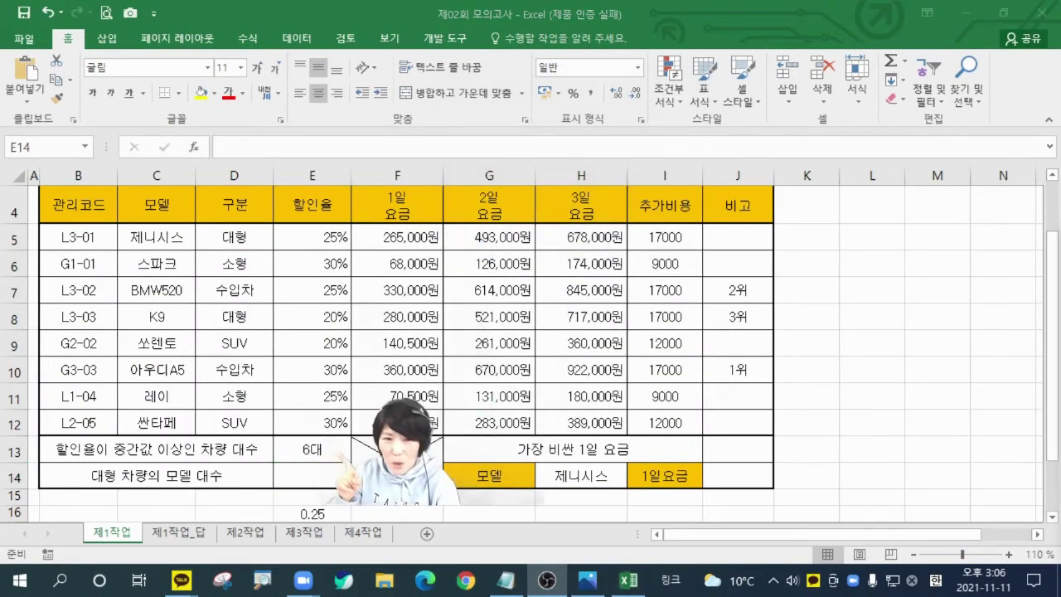
- Check the item (4) instructions for E14 in the Photos image 13.jpg, and examine the 모델 column and 구분 condition cells back in Excel
click(309, 475)
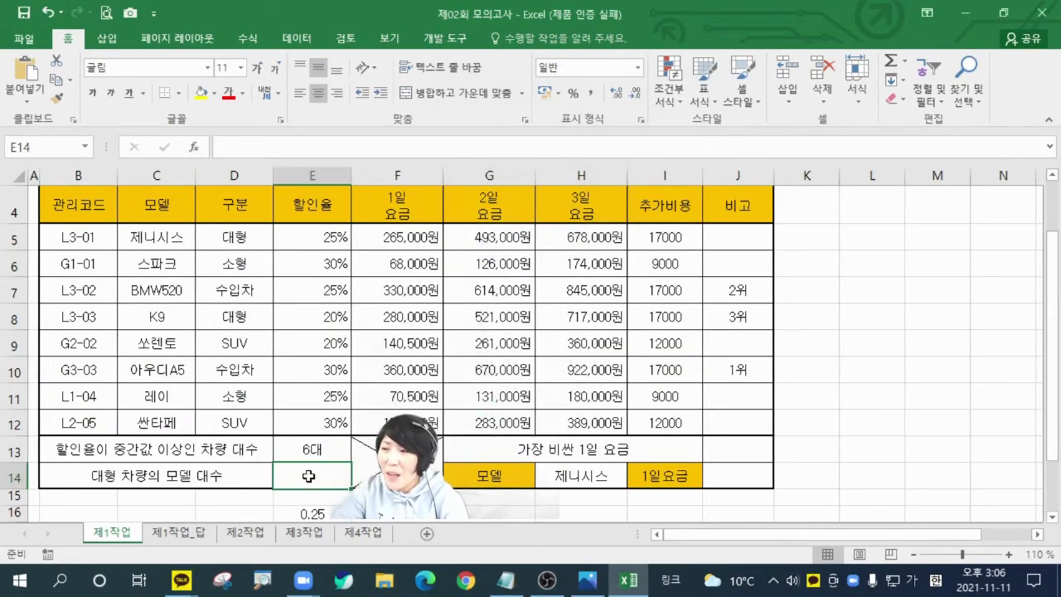
click(587, 580)
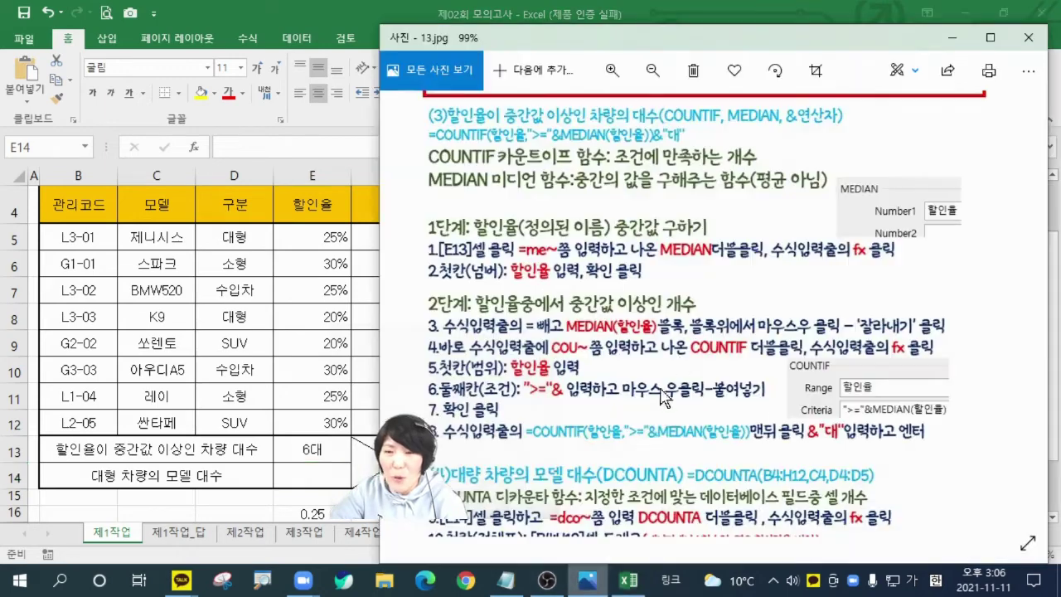
scroll(669, 546, up, 2)
scroll(668, 546, up, 3)
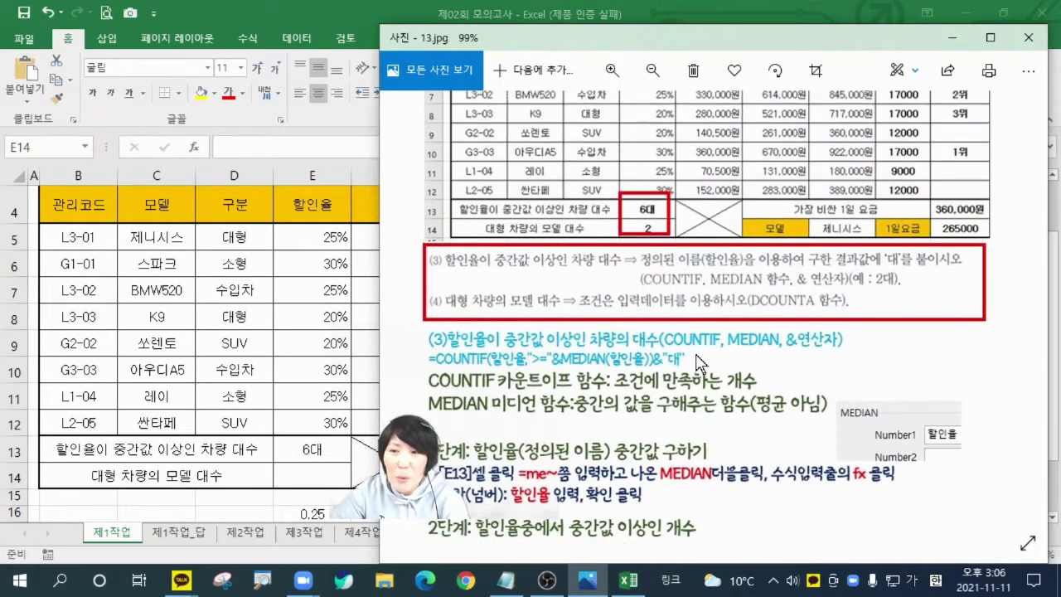
scroll(750, 384, up, 1)
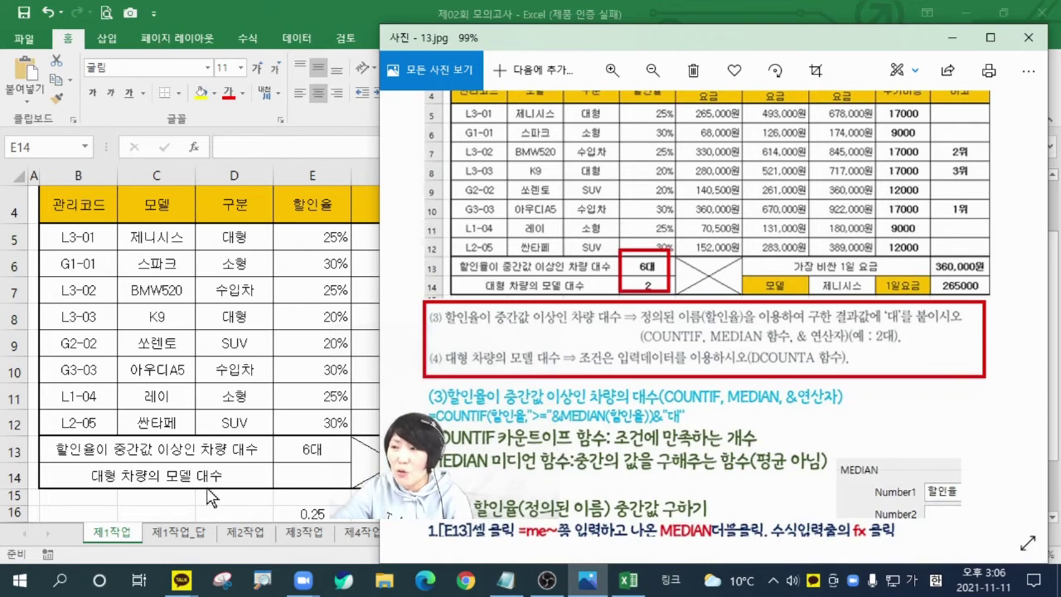
click(315, 482)
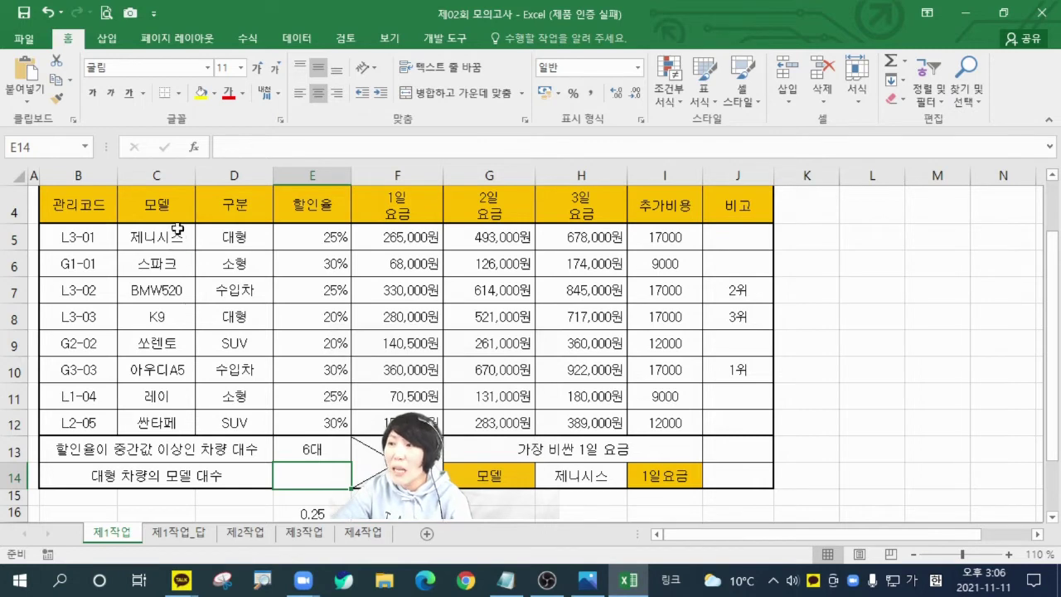
drag(170, 207, 167, 415)
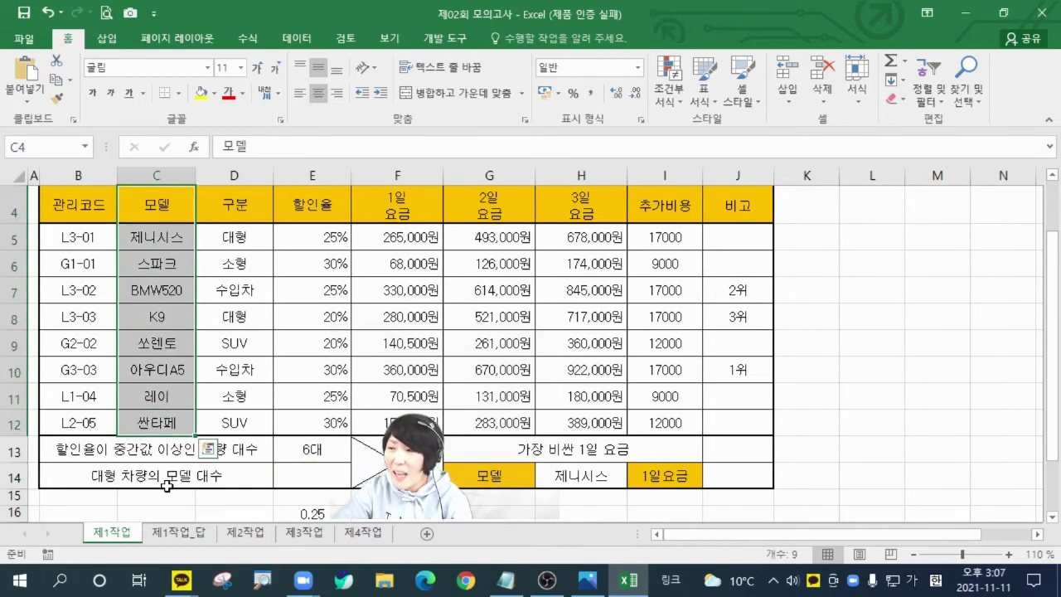
click(311, 476)
click(223, 218)
drag(224, 223, 220, 238)
- Begin a DCOUNTA formula in E14, clear the stray F16 reference, and open its function arguments clear of the header row
click(312, 476)
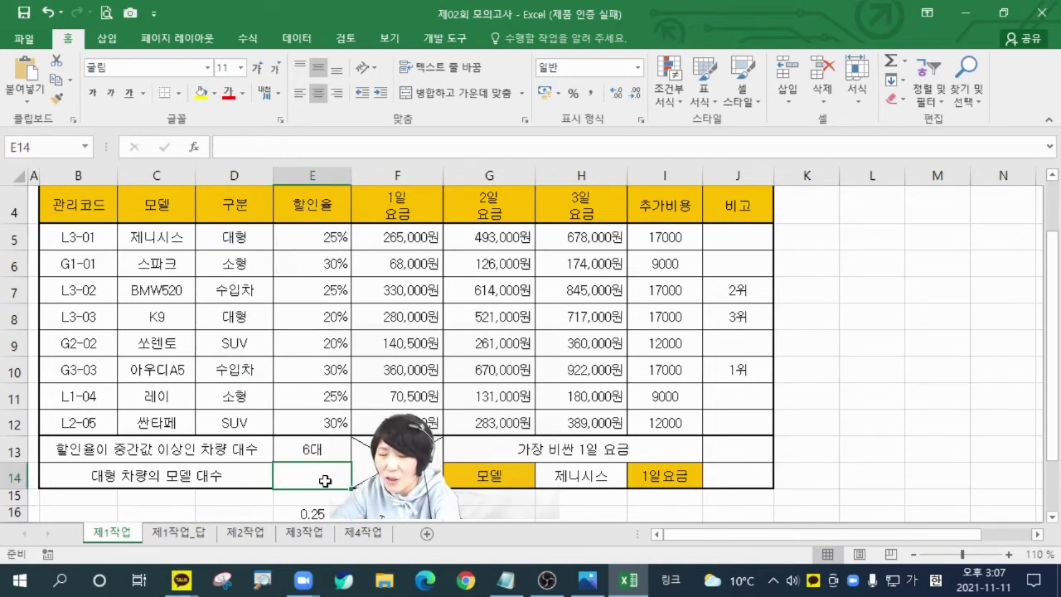
text(=dc)
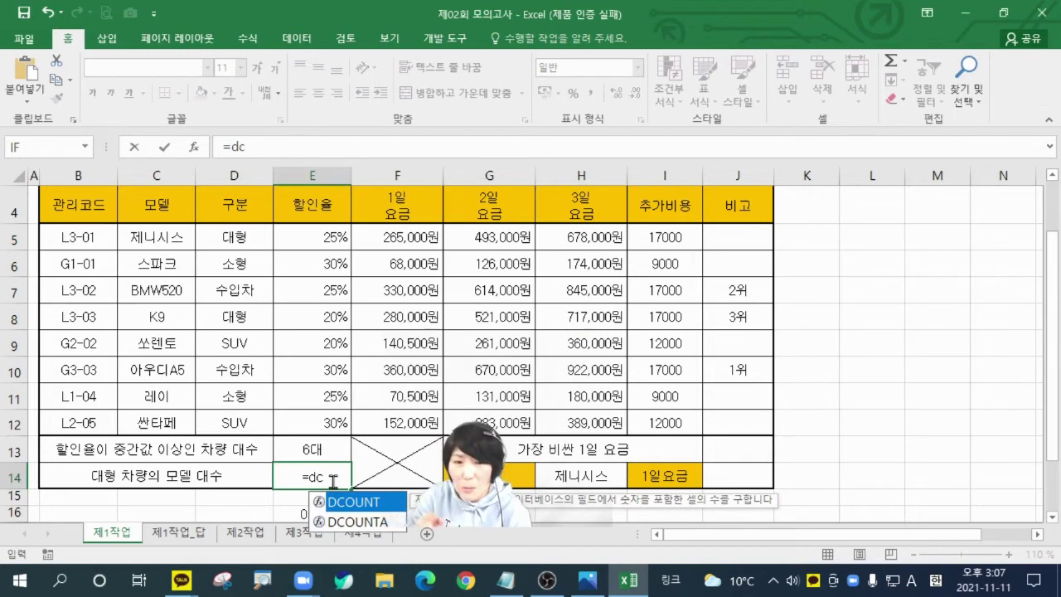
double_click(358, 521)
click(357, 519)
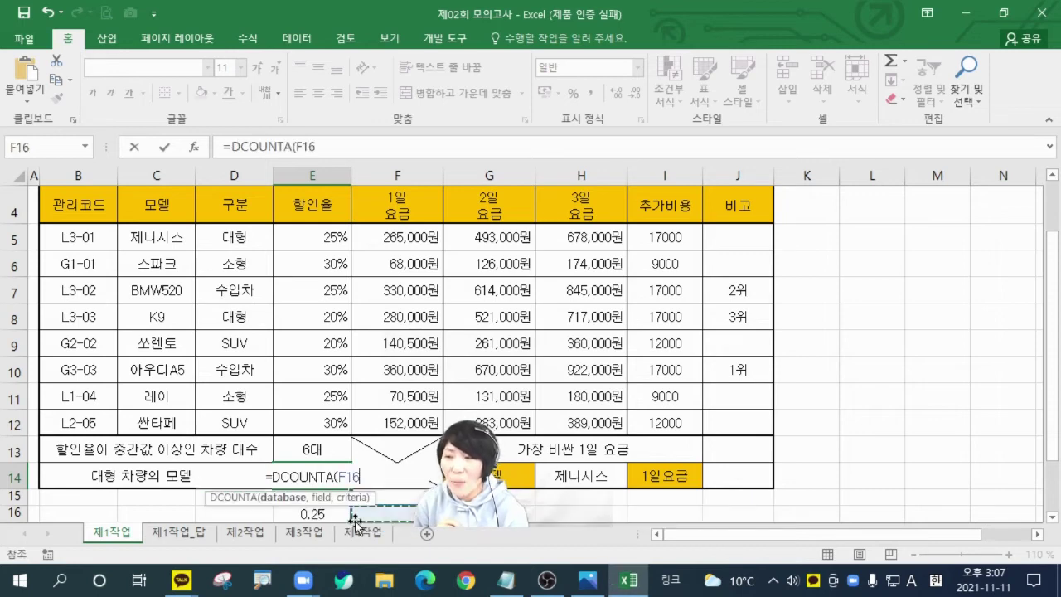
key(BackSpace)
key(BackSpace)
key(BackSpace)
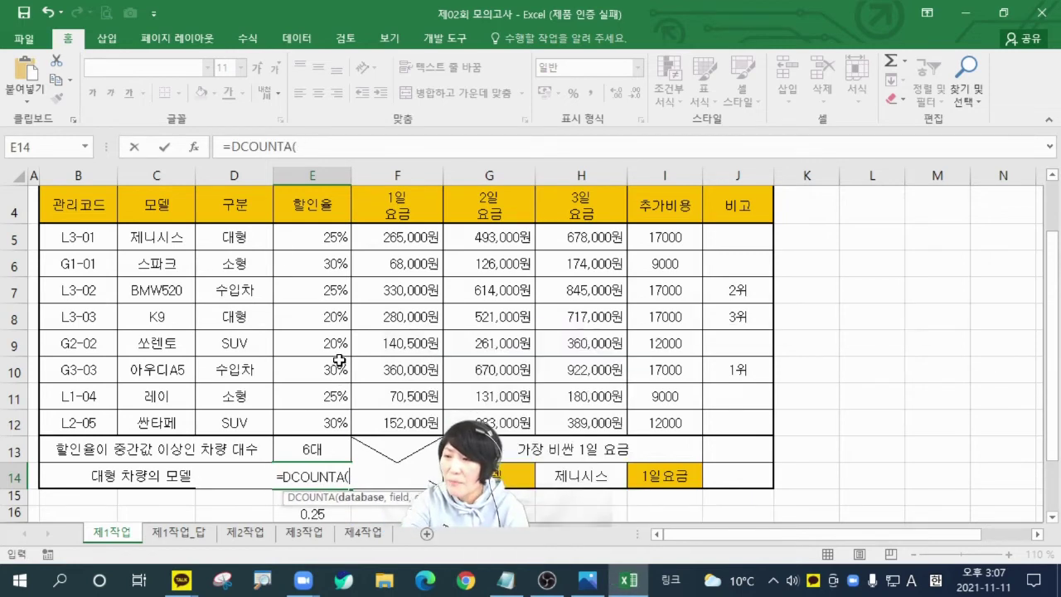
click(199, 148)
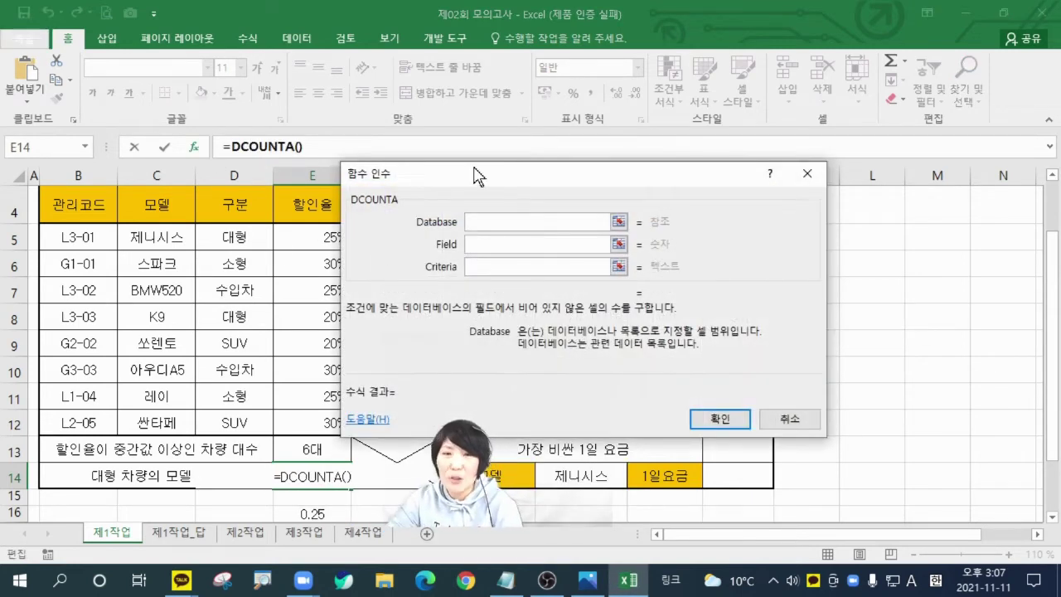
drag(471, 177, 436, 258)
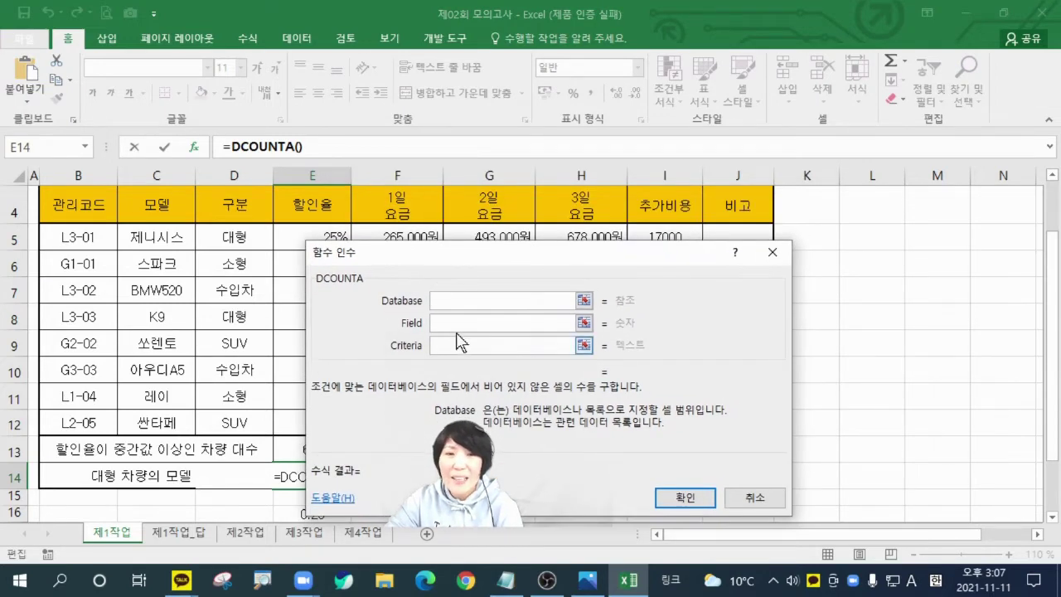
- Set DCOUNTA's Database to B4:H12, Field to C4 (모델) and Criteria to D4:D5 (구분 대형), and accept the formula
click(455, 300)
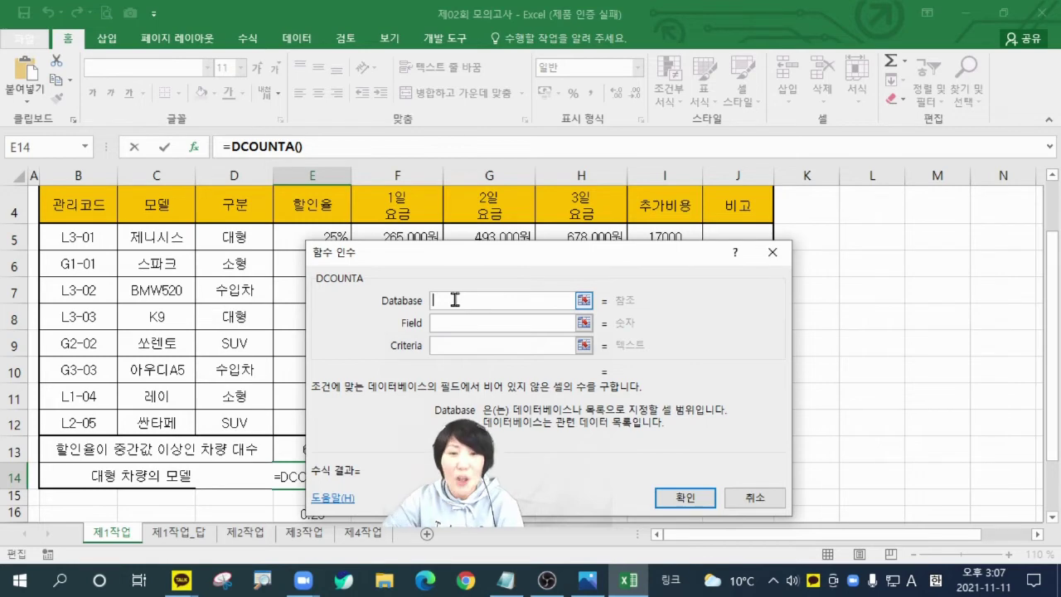
drag(49, 205, 586, 423)
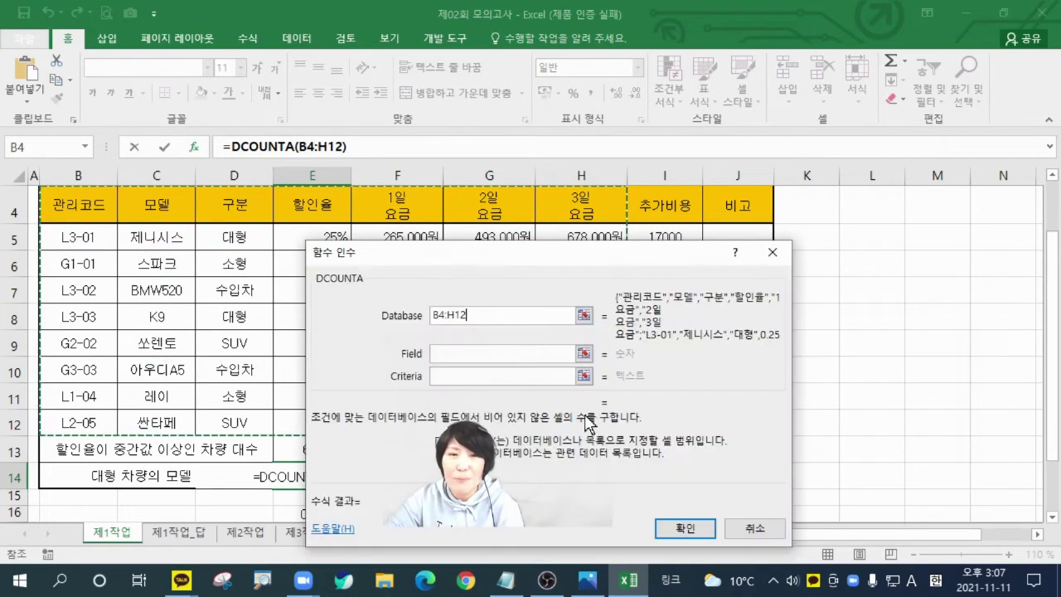
click(445, 353)
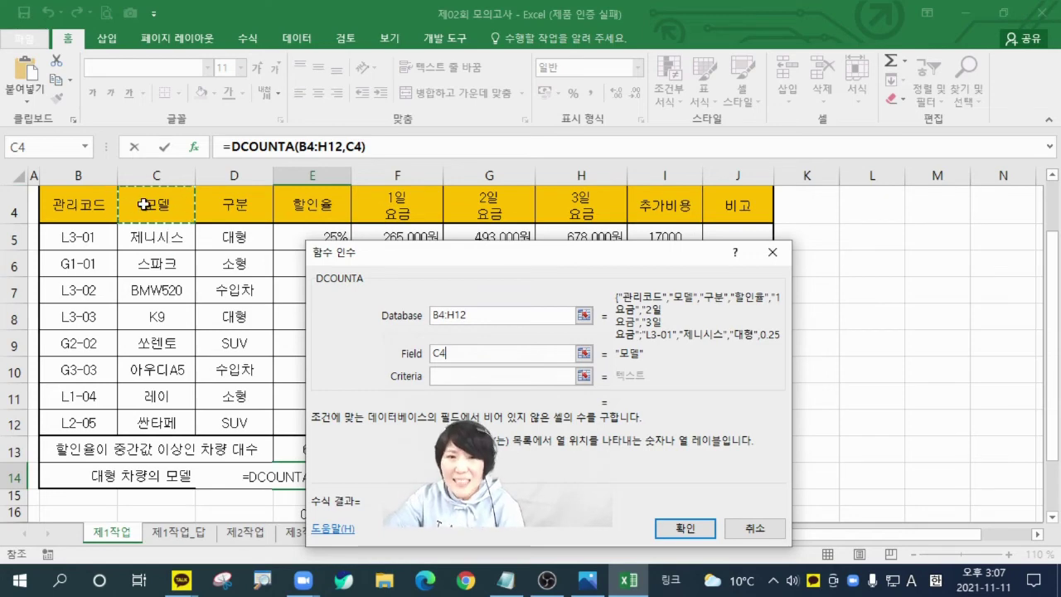
click(446, 378)
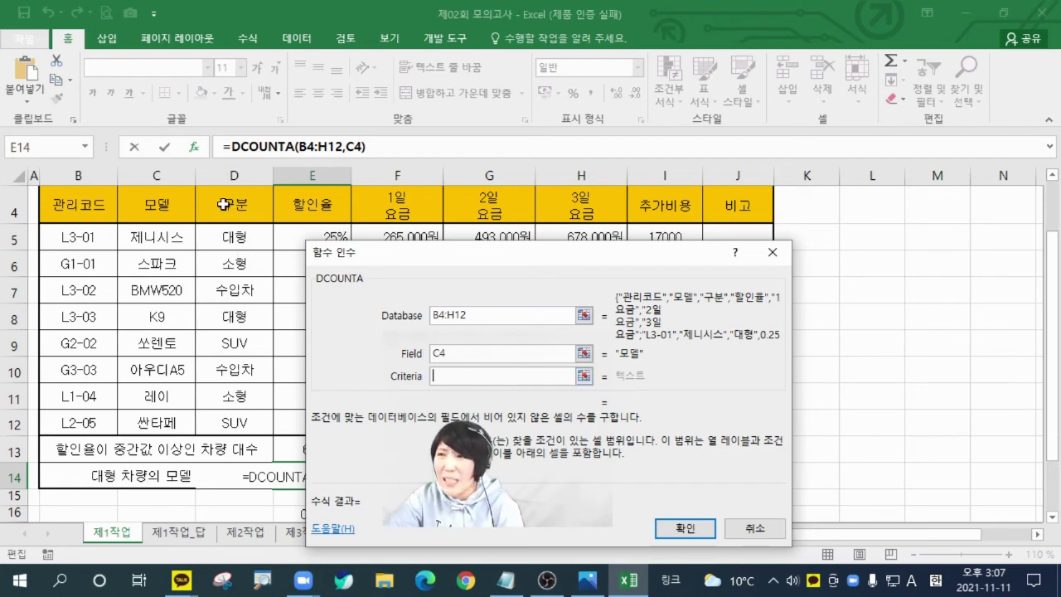
drag(253, 207, 253, 236)
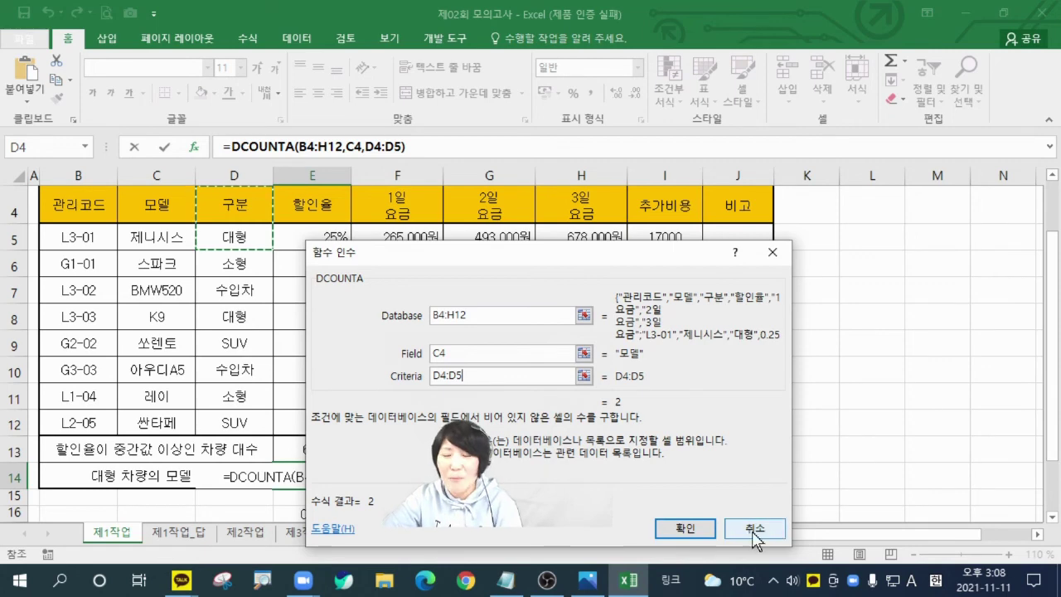
click(688, 529)
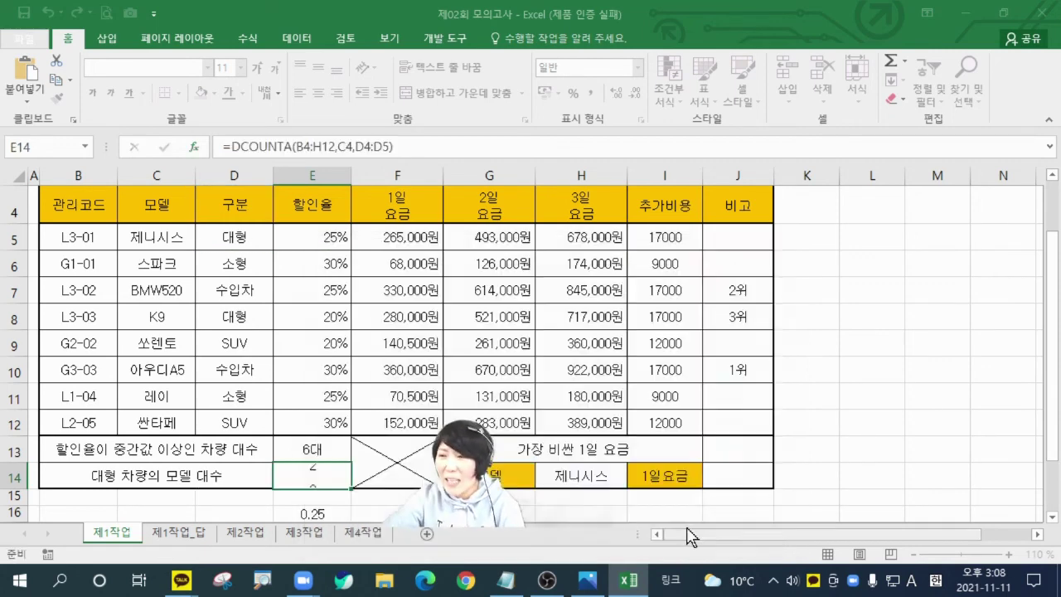